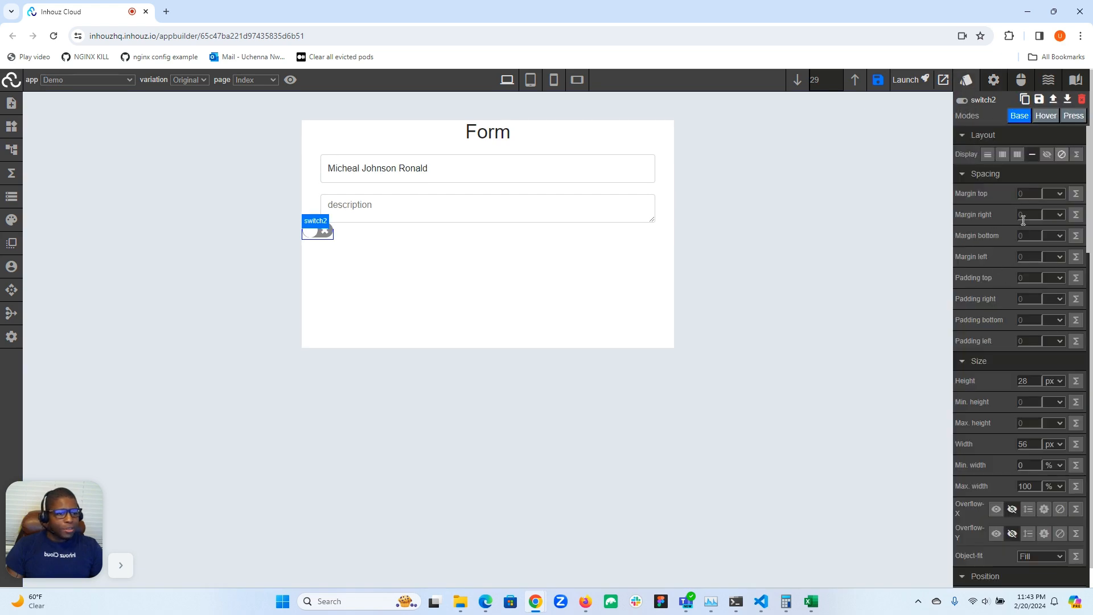
Give switch2 auto left and right margins, a 20 px top margin, and block display.
left_click(1024, 214)
type("auto")
left_click(1031, 257)
type("auto")
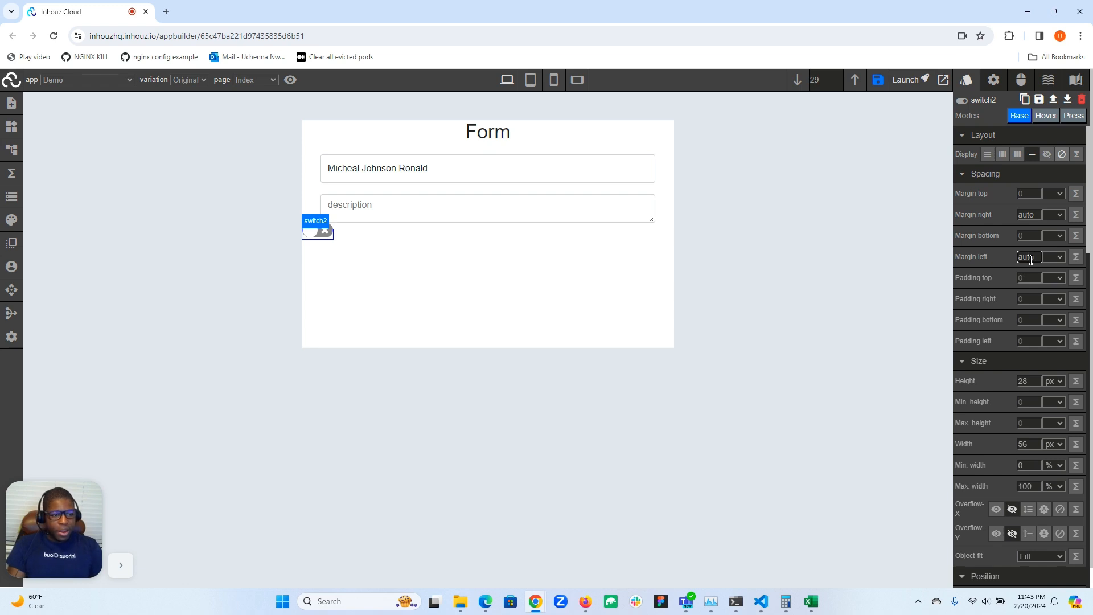
left_click(1030, 197)
type("20")
left_click(1060, 194)
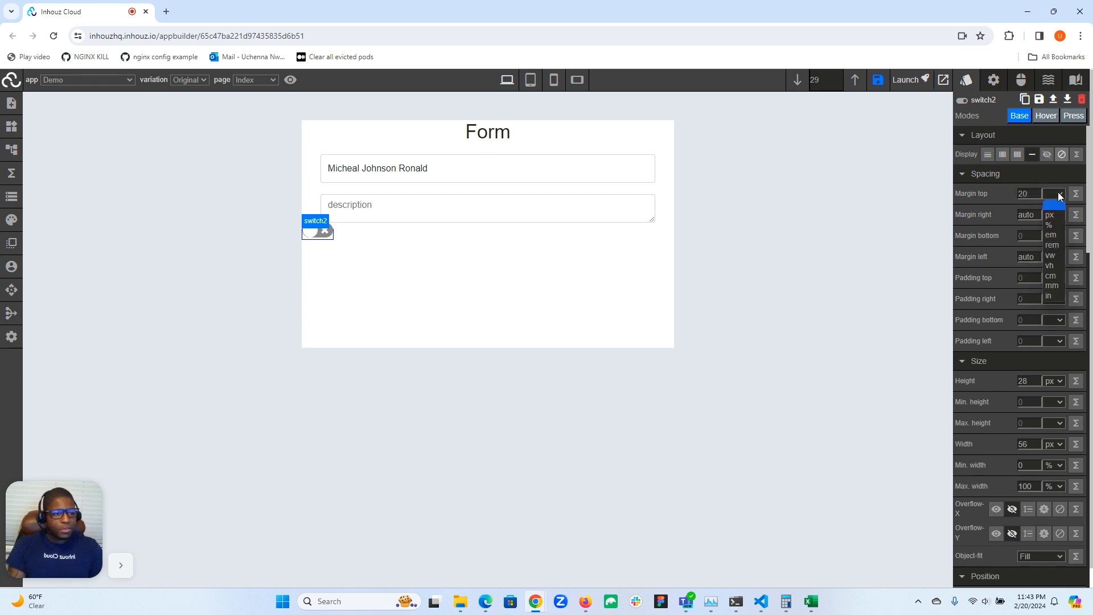
left_click(1056, 217)
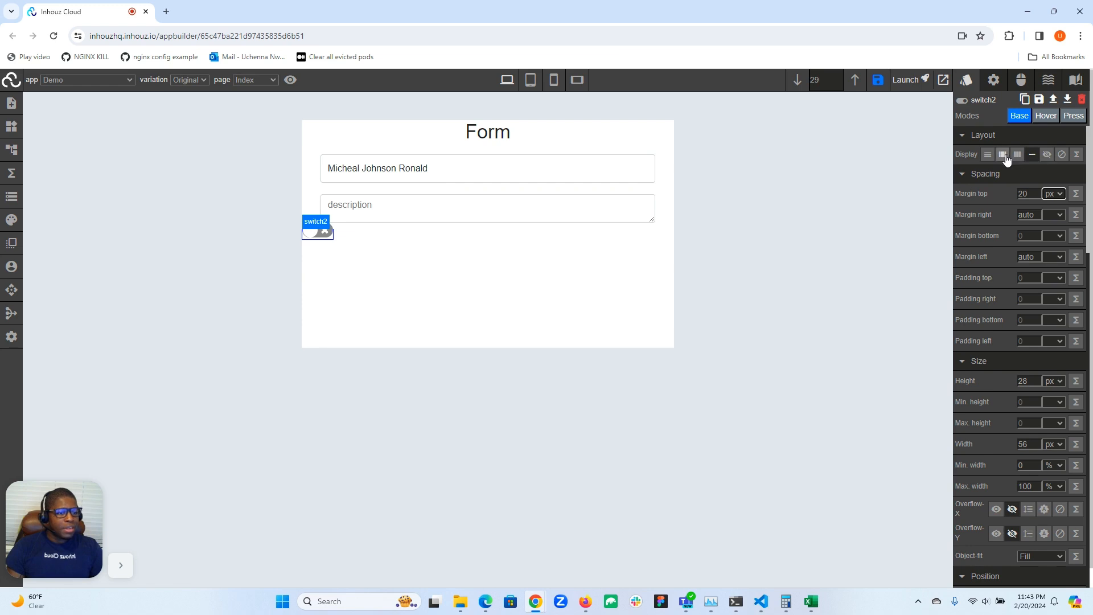
left_click(988, 155)
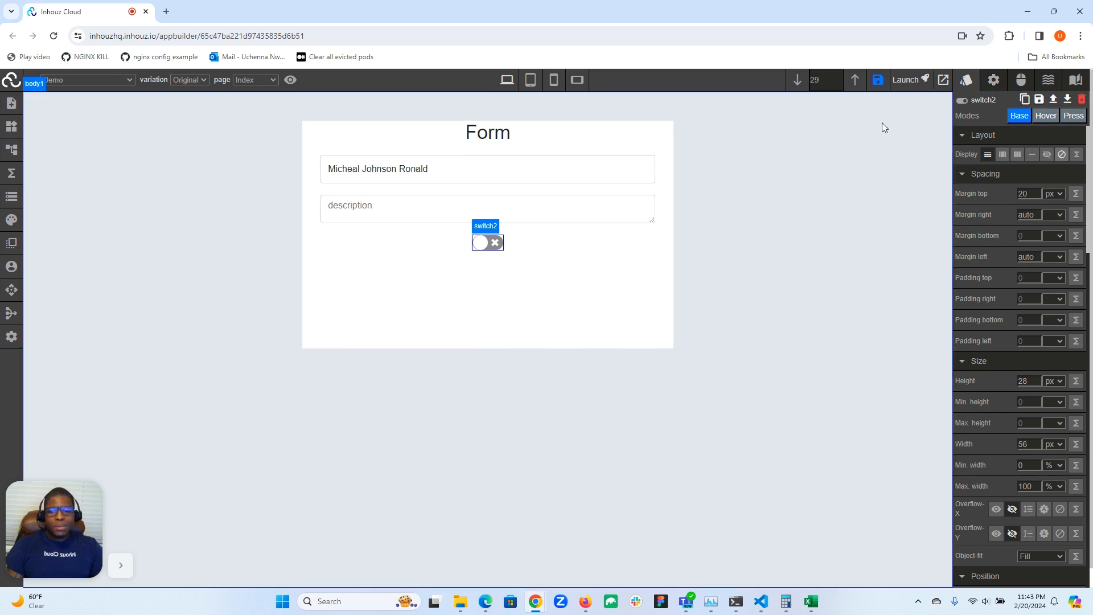
left_click(545, 169)
Turn the switch2 toggle on and display its attributes, including appDataField switch2.
left_click(517, 212)
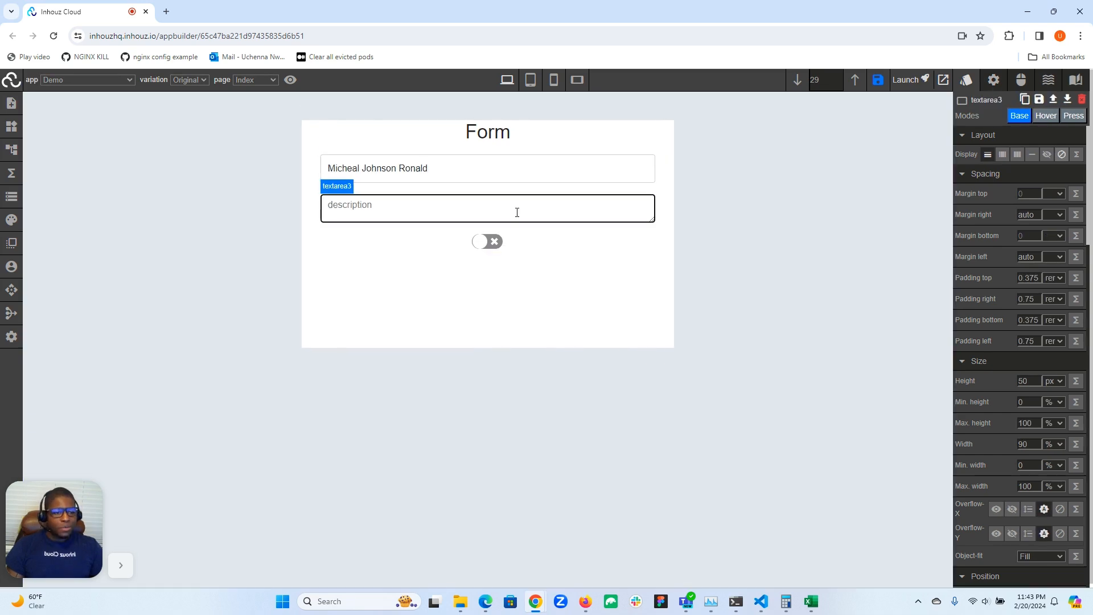
left_click(499, 247)
left_click(498, 246)
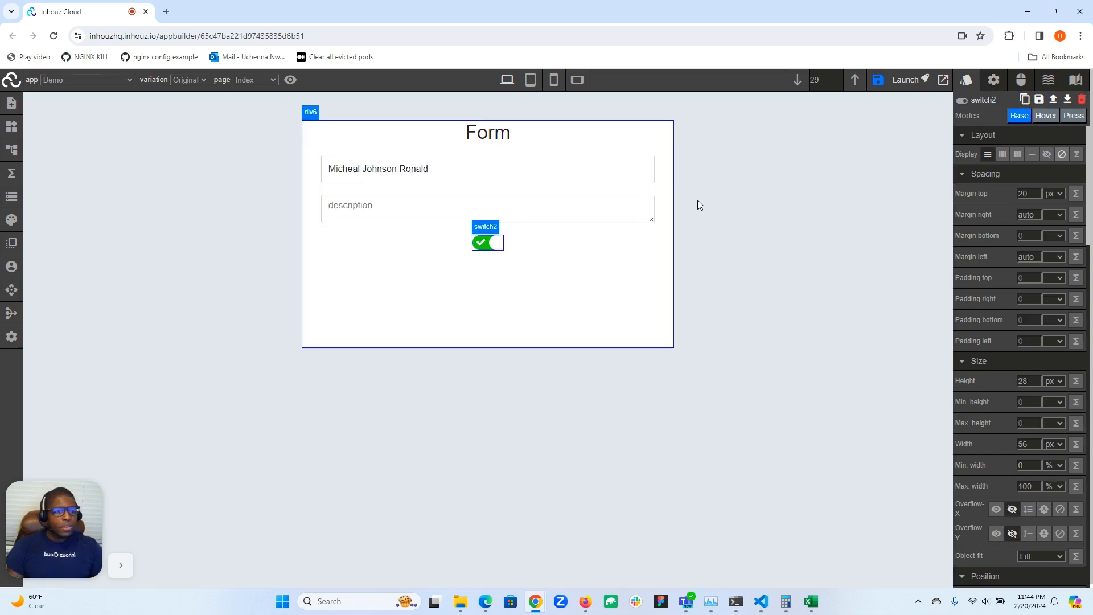
left_click(994, 81)
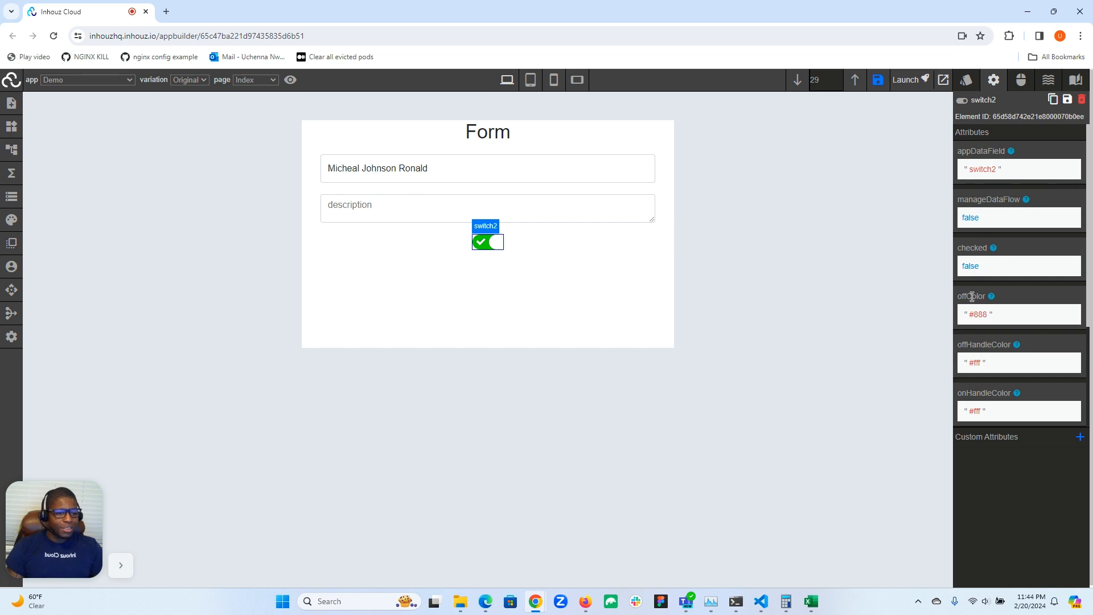
scroll(972, 299, "down", 1)
scroll(971, 299, "down", 1)
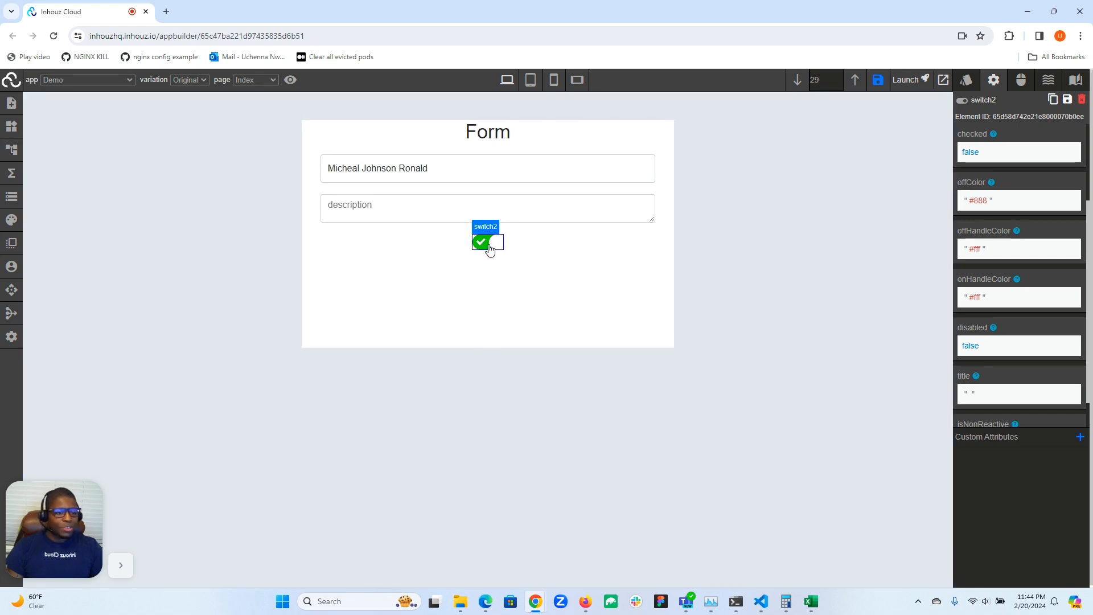
scroll(1002, 285, "down", 1)
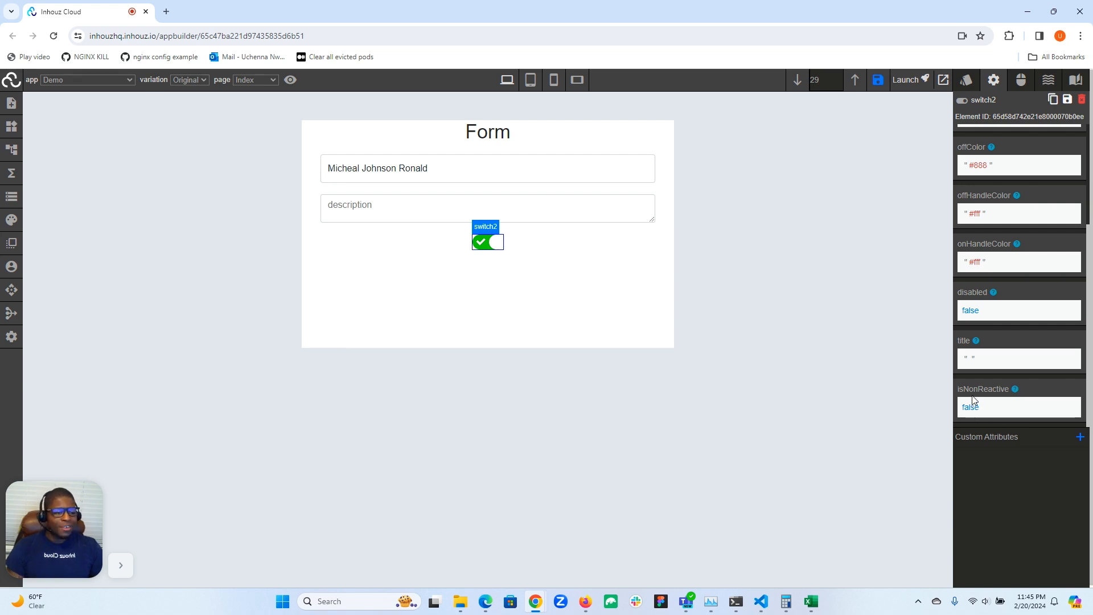
scroll(975, 400, "up", 3)
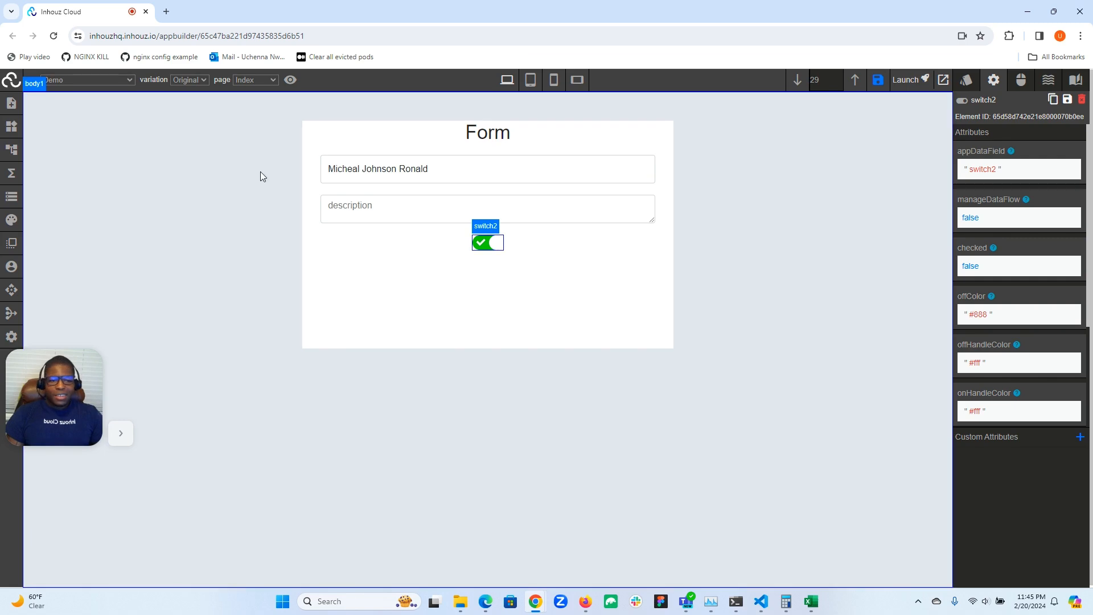
left_click(11, 199)
scroll(216, 427, "down", 10)
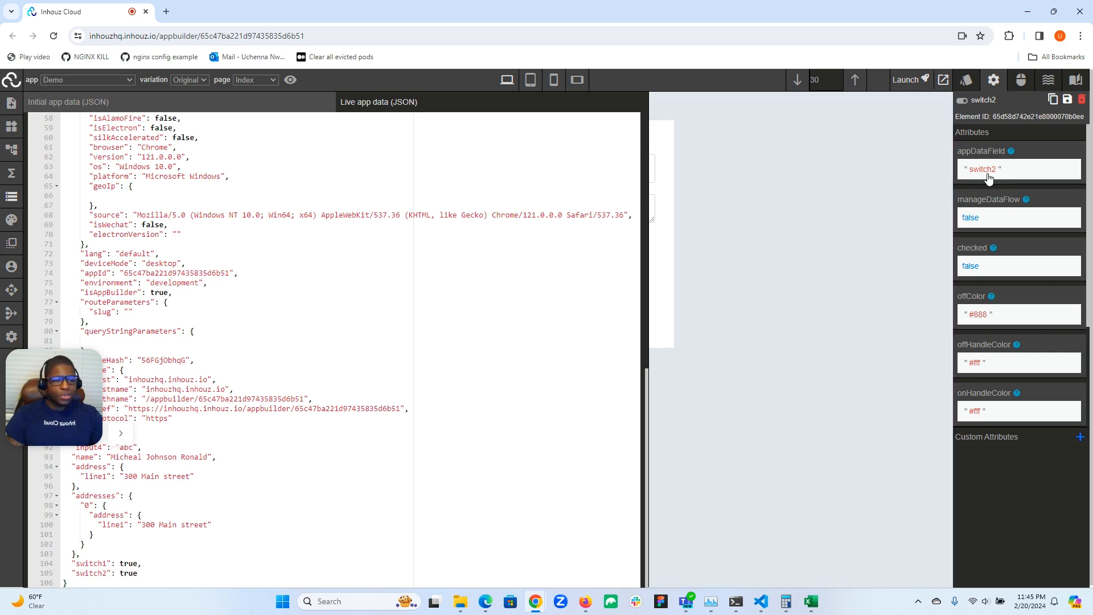
left_click(12, 200)
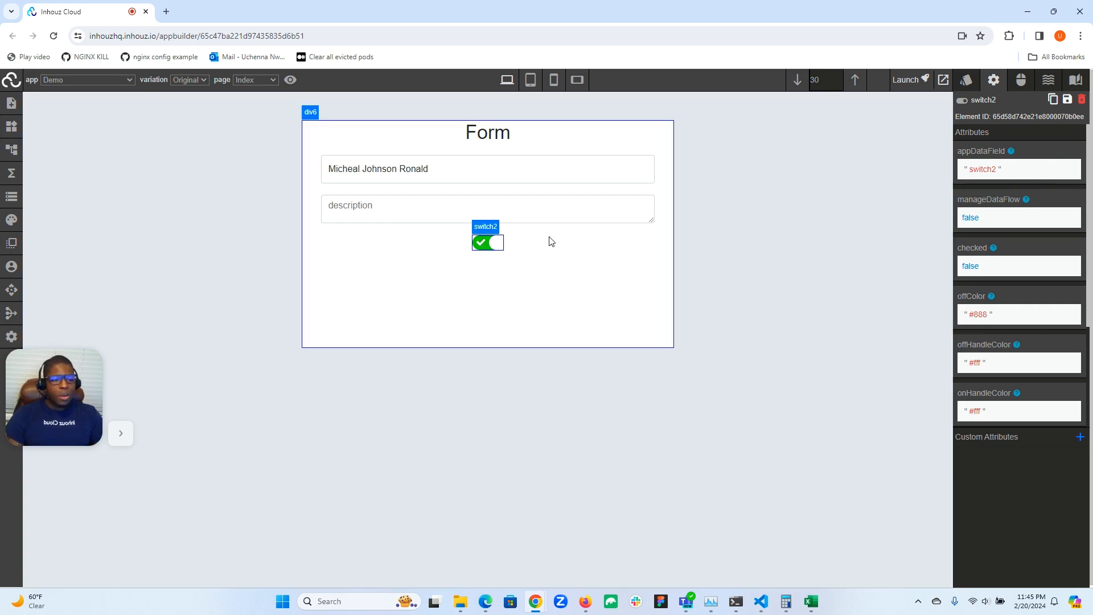
Change switch2's appDataField from switch2 to isCitizen and switch the toggle back on.
left_click(980, 174)
double_click(983, 194)
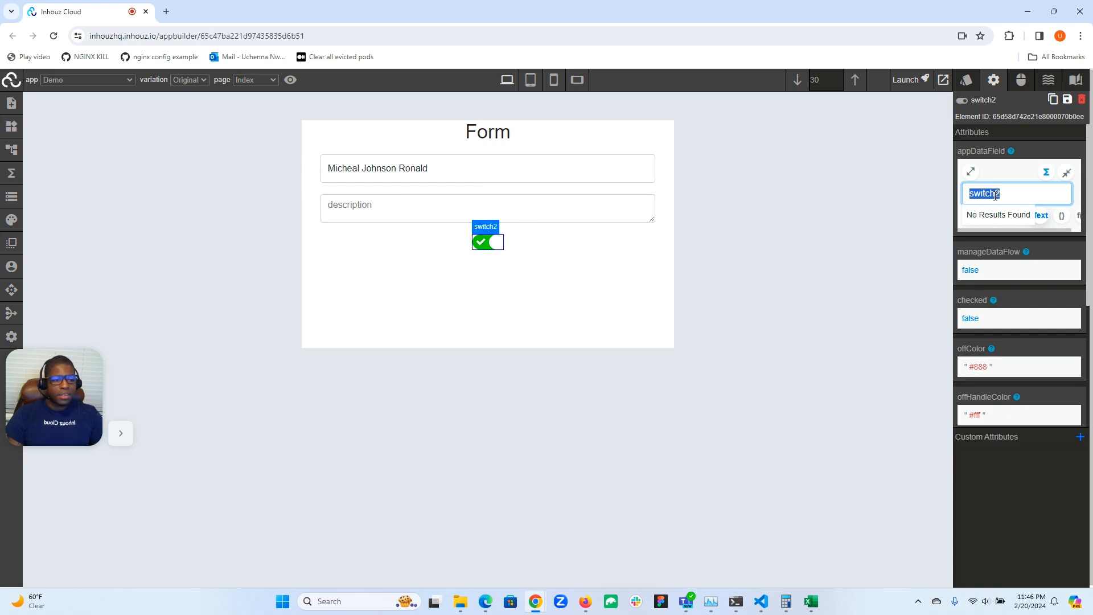
type("is")
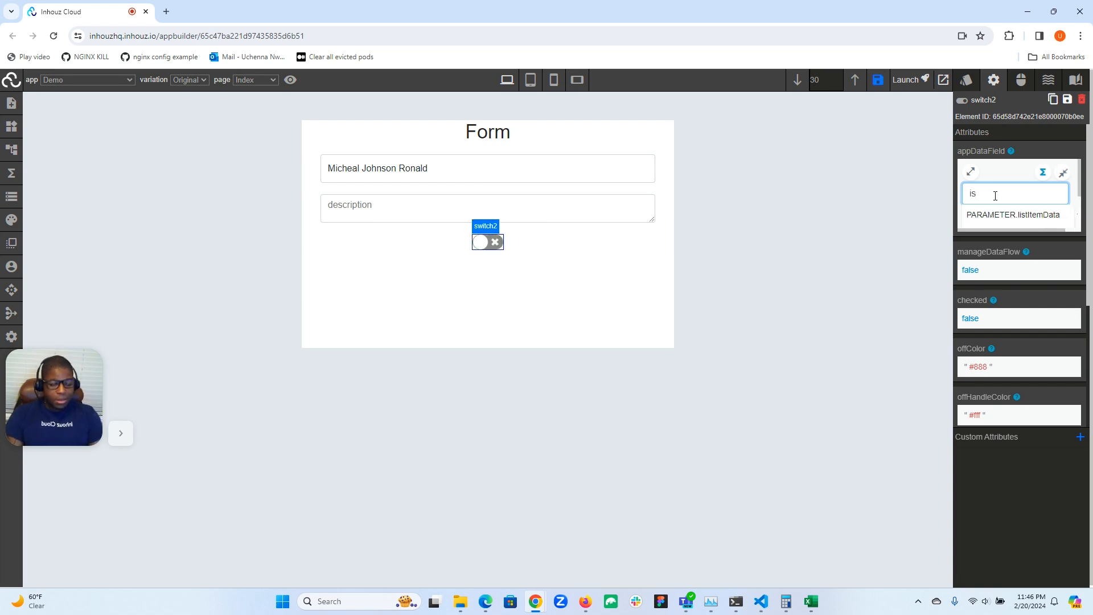
type("ASubscriber")
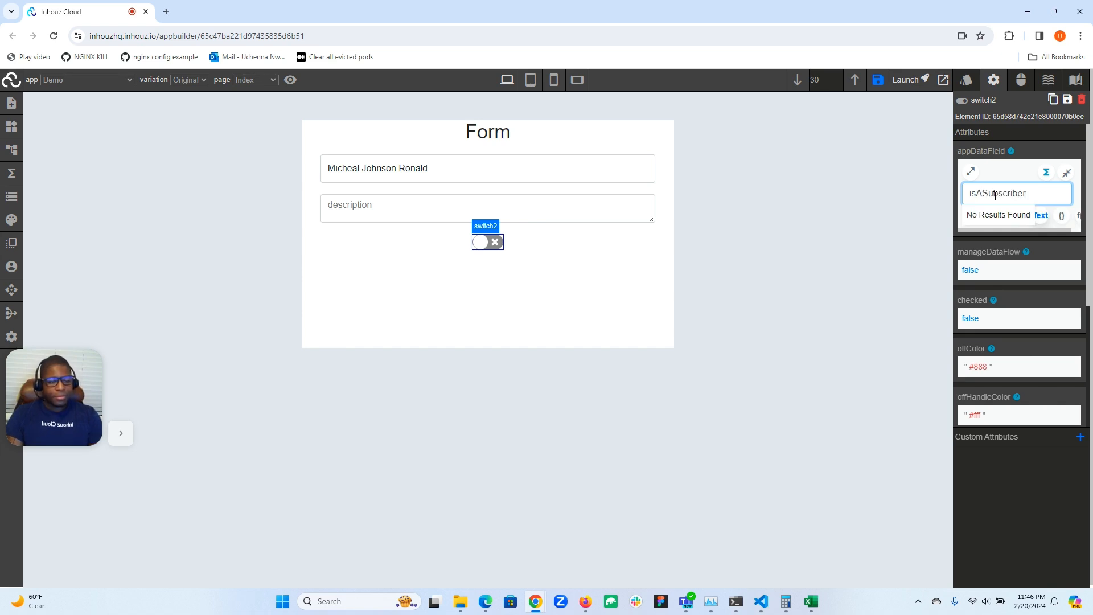
double_click(985, 195)
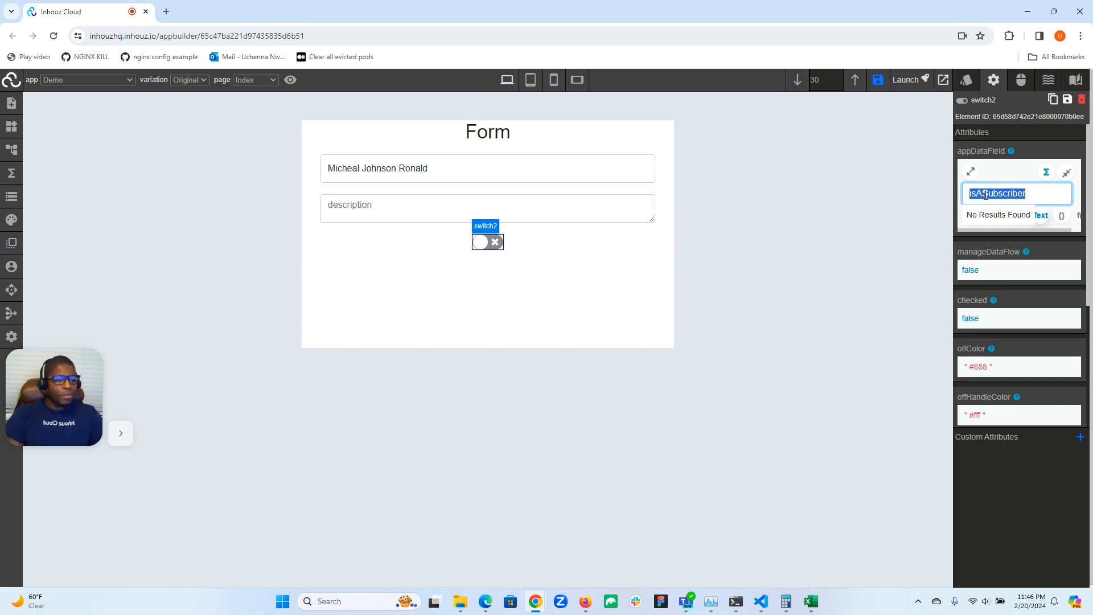
type("i")
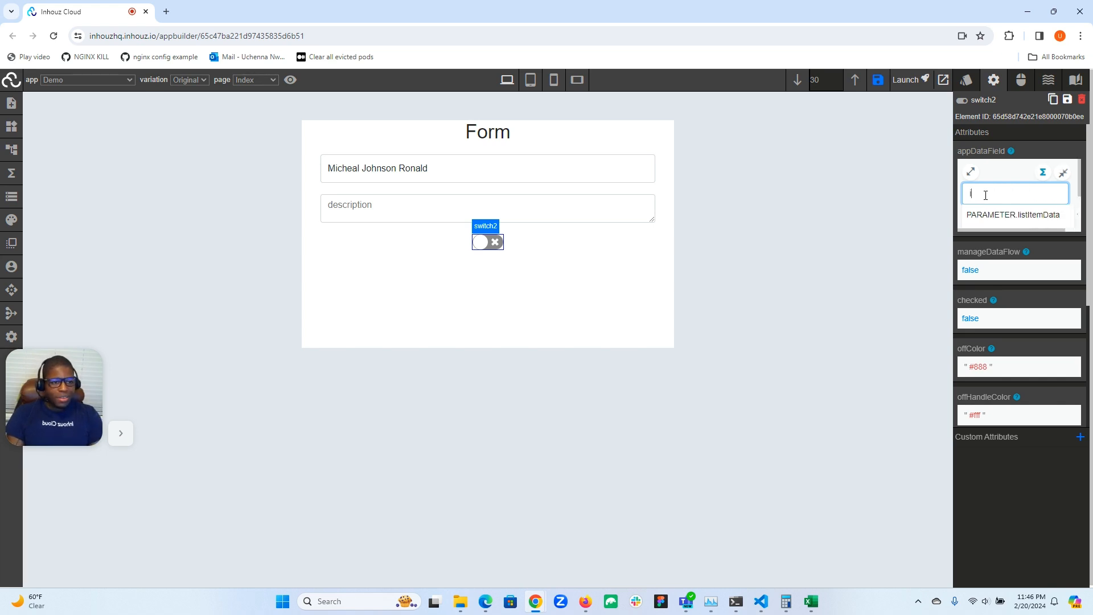
type("sCitizen")
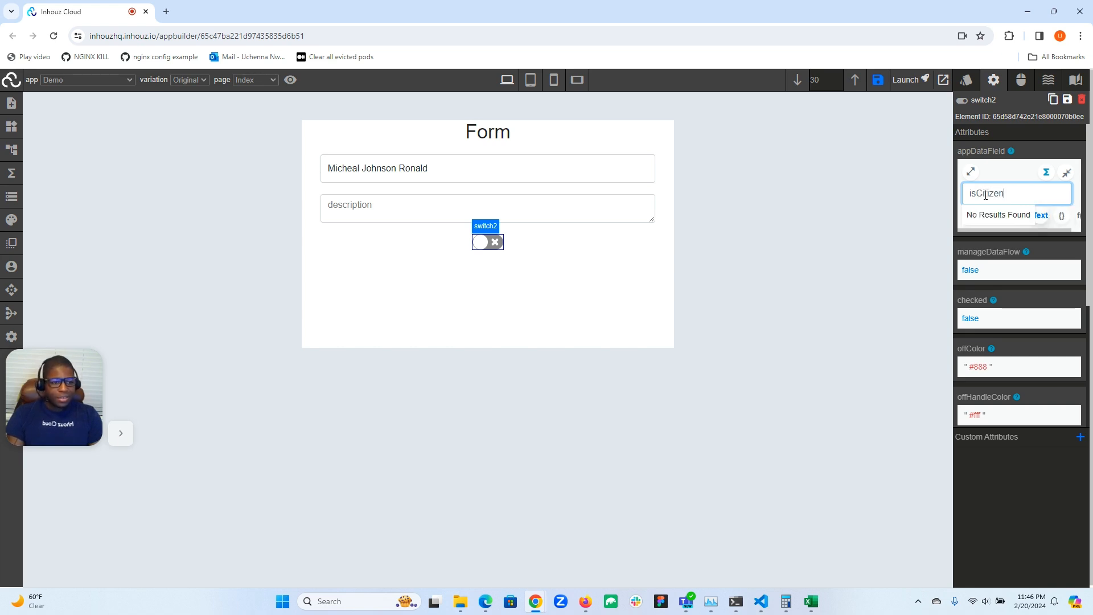
left_click(1066, 173)
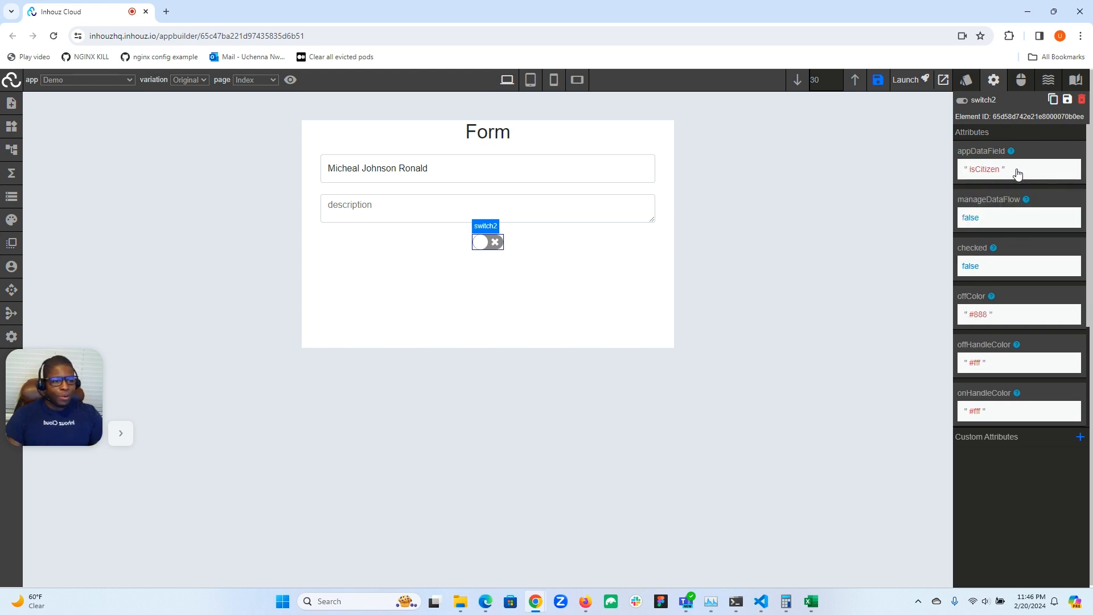
left_click(490, 244)
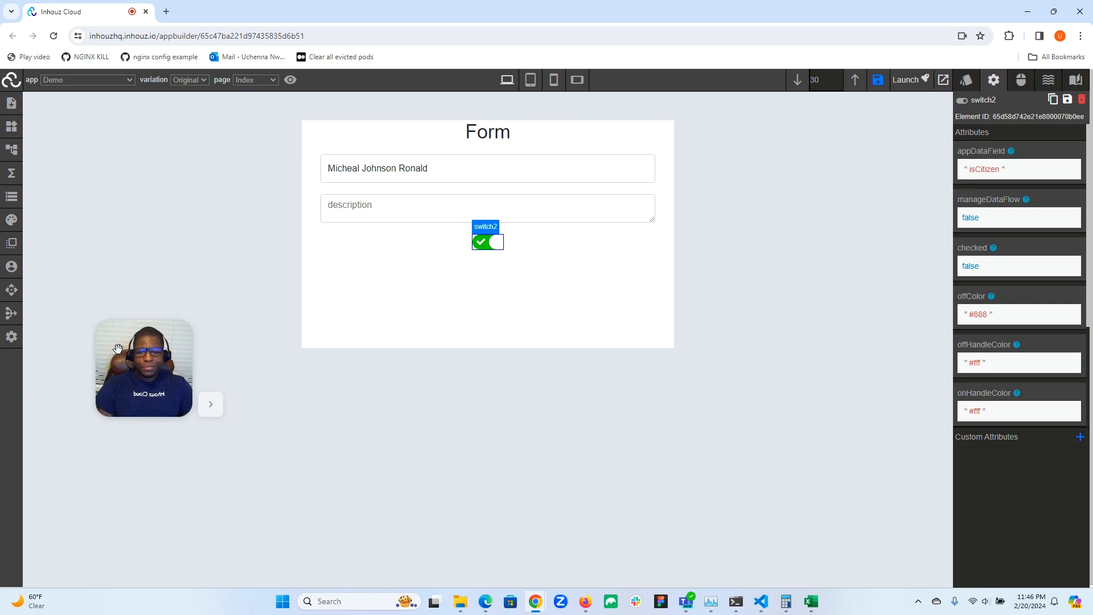
Turn the switch off and confirm in the app data that isCitizen becomes false.
left_click(11, 338)
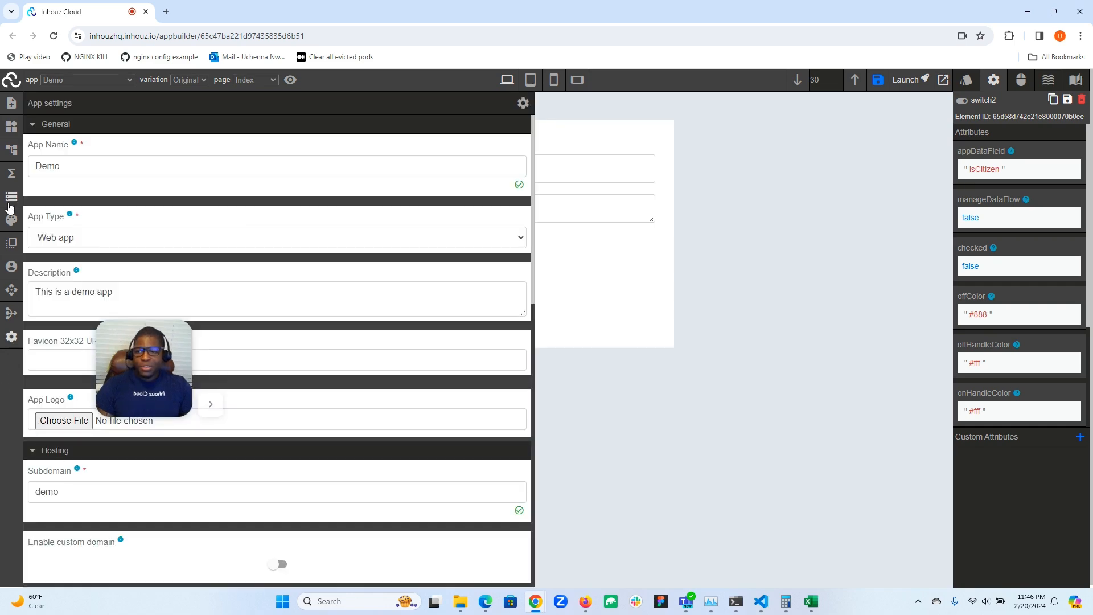
left_click(12, 197)
scroll(56, 491, "down", 10)
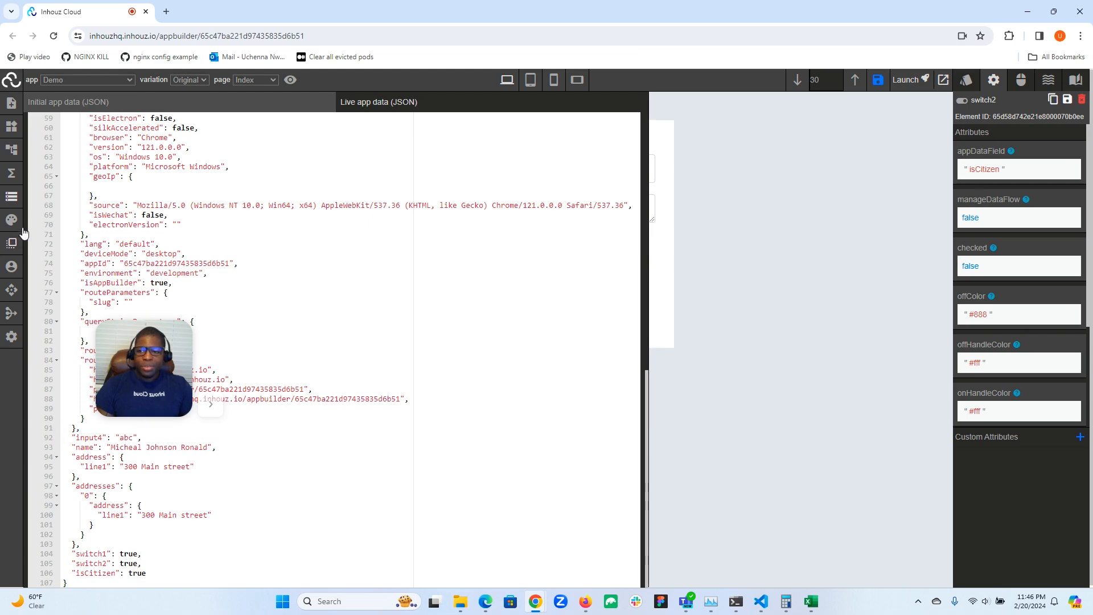
left_click(12, 196)
left_click(481, 242)
left_click(11, 197)
scroll(129, 580, "down", 10)
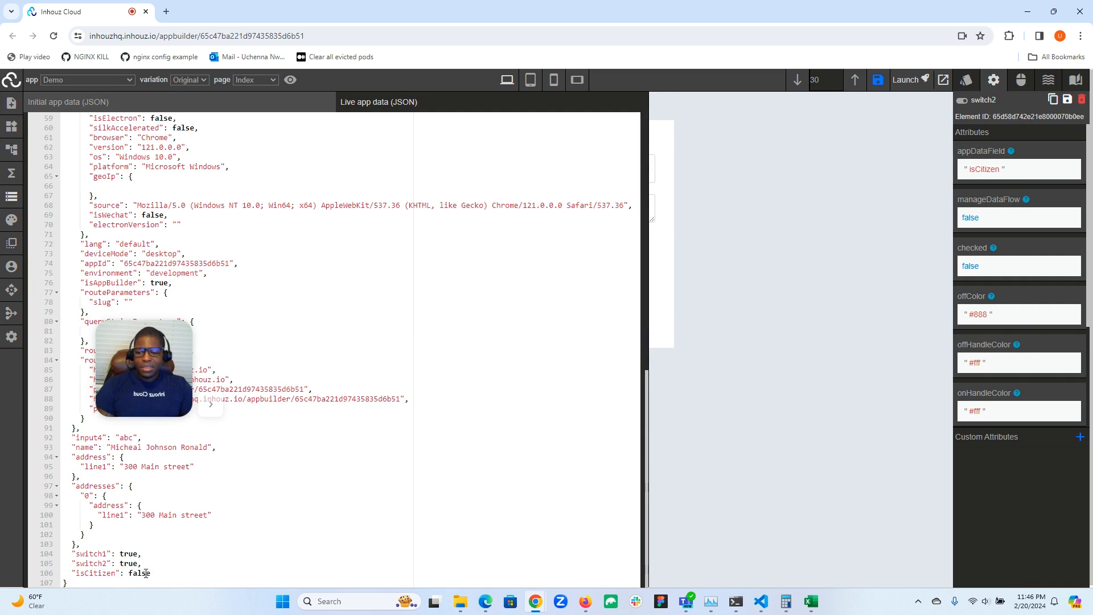
left_click(11, 197)
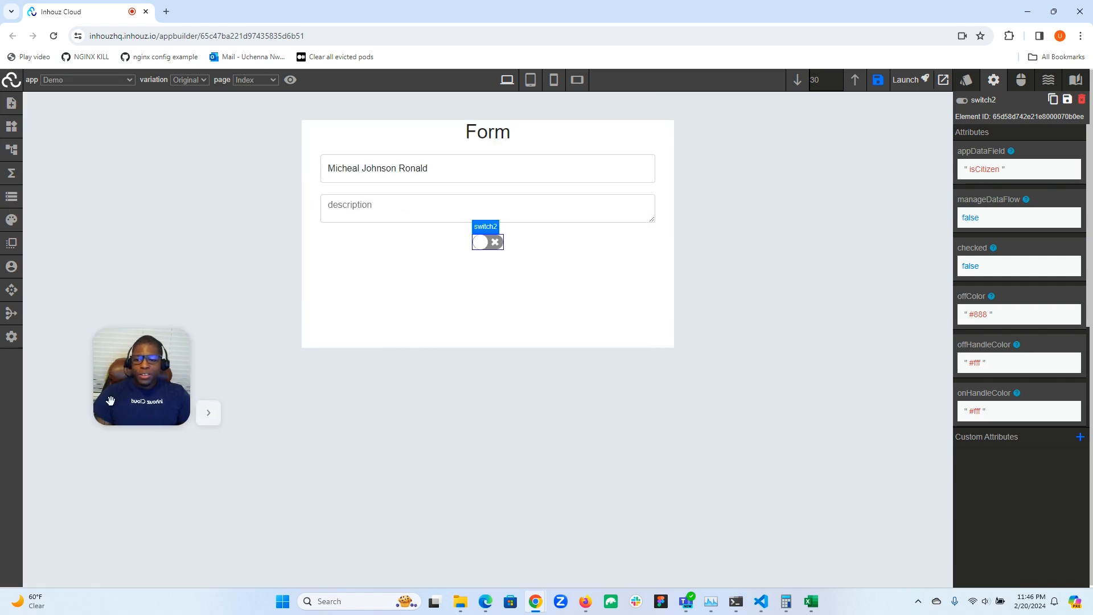
left_click_drag(110, 400, 23, 557)
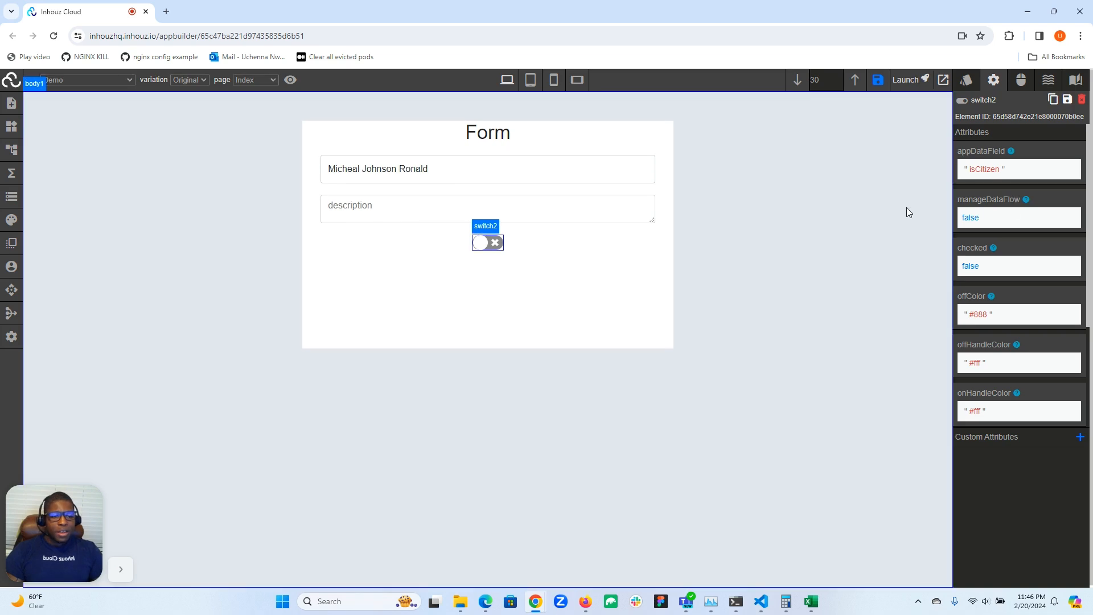
Set switch2's manageDataFlow attribute to true and list its event handlers.
left_click(972, 221)
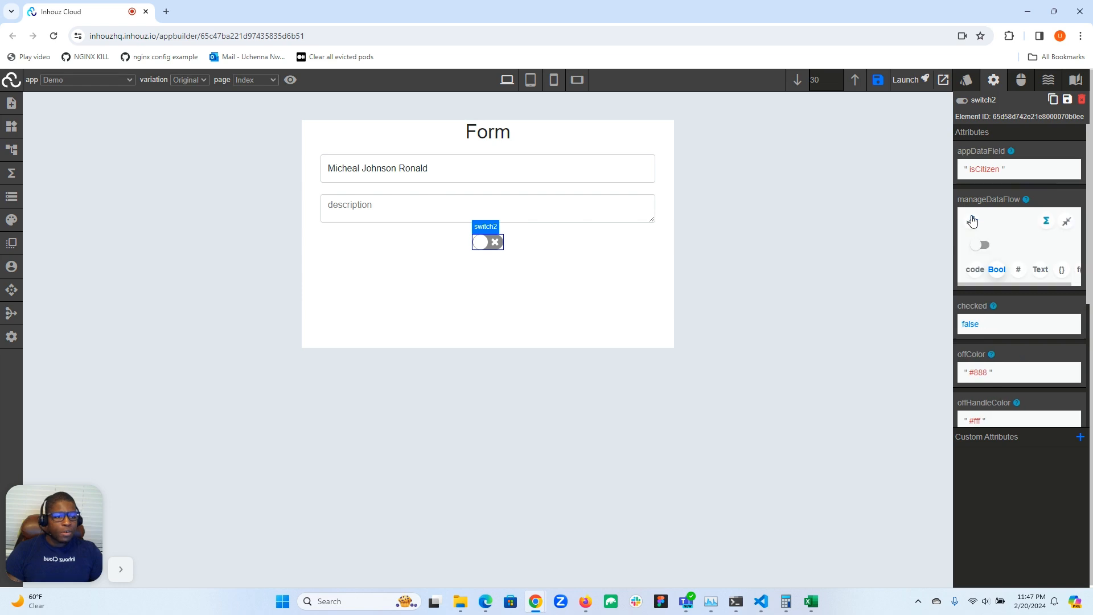
left_click(986, 246)
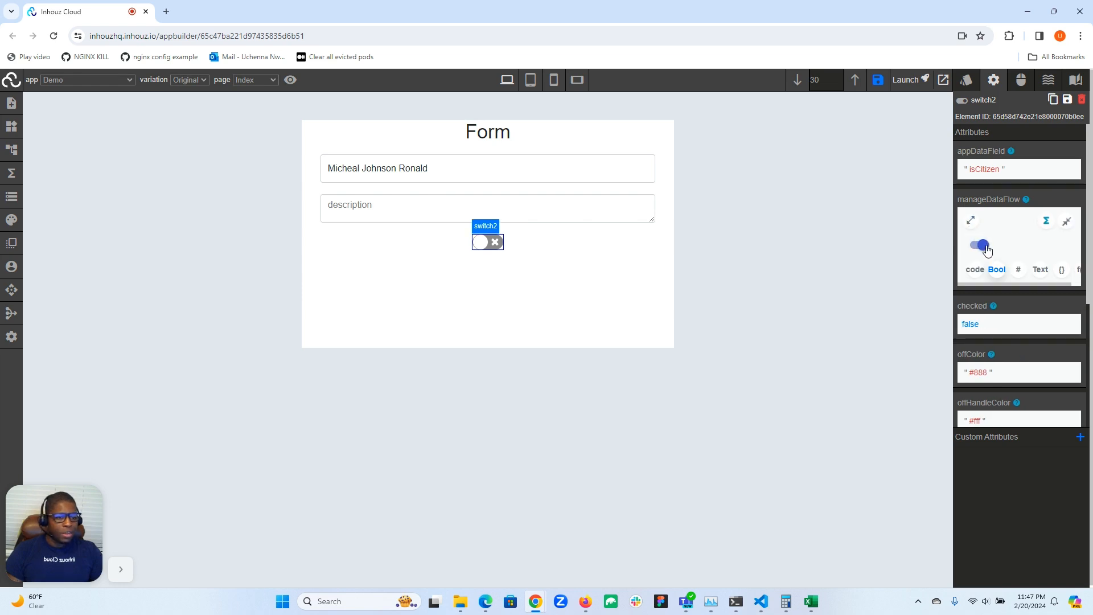
left_click(1064, 225)
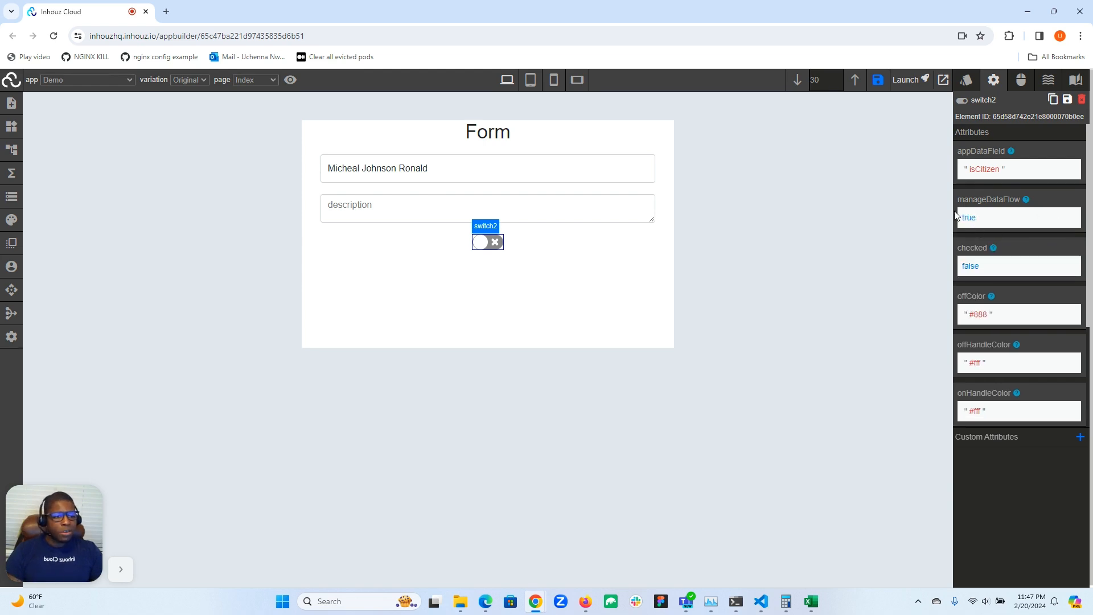
left_click(1020, 80)
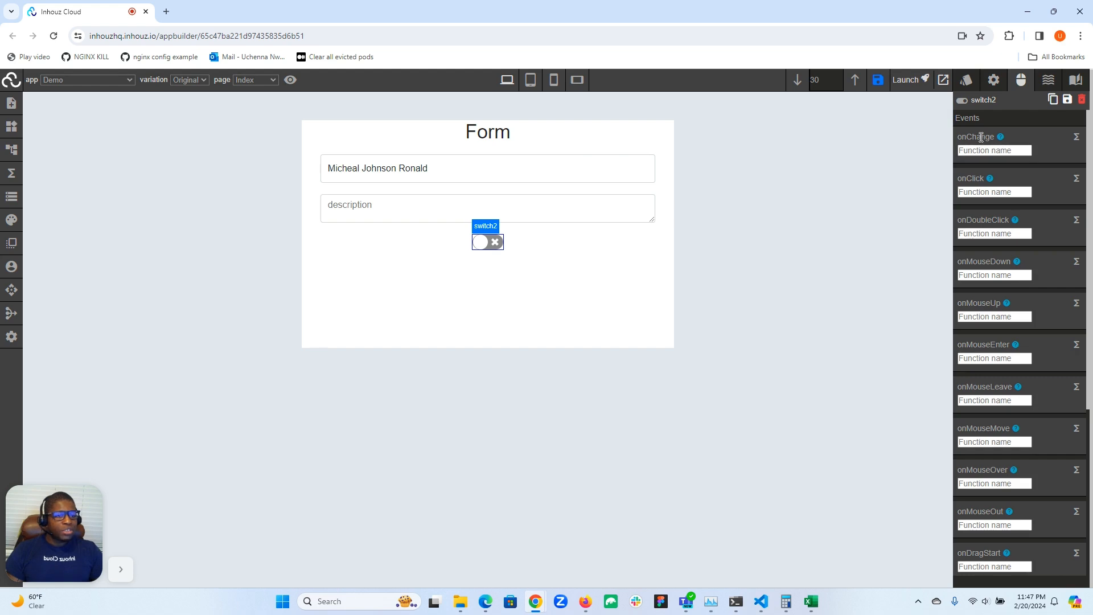
left_click(535, 169)
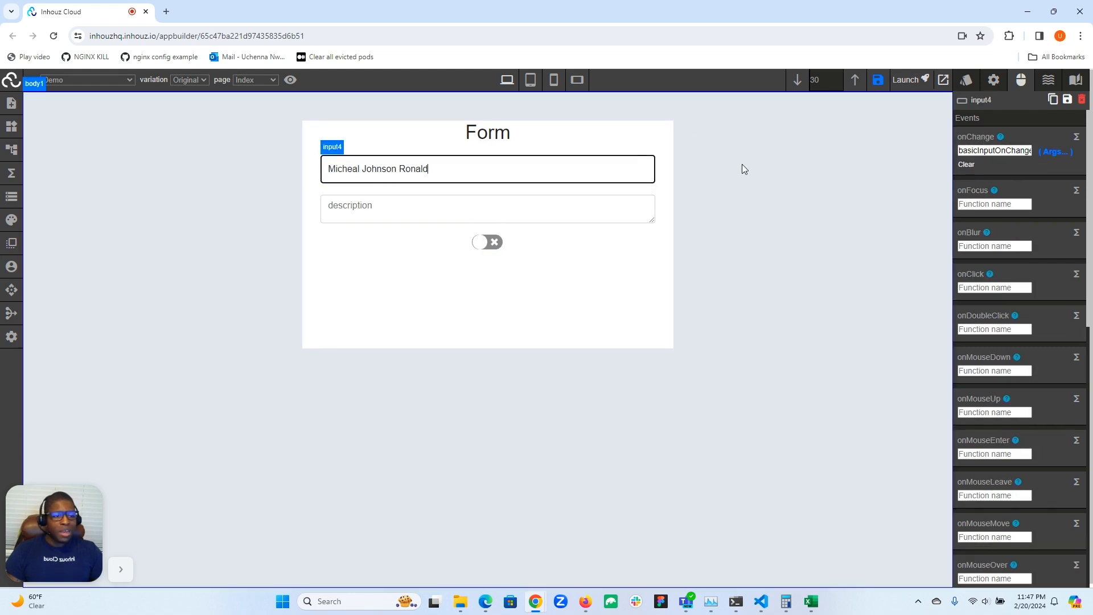
left_click(1055, 153)
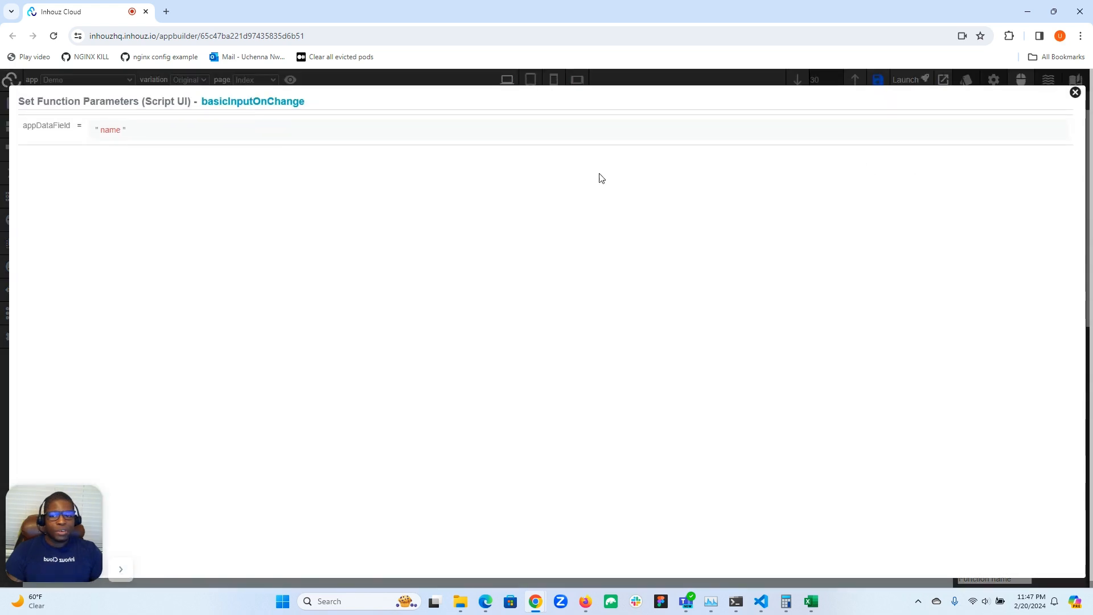
left_click(288, 132)
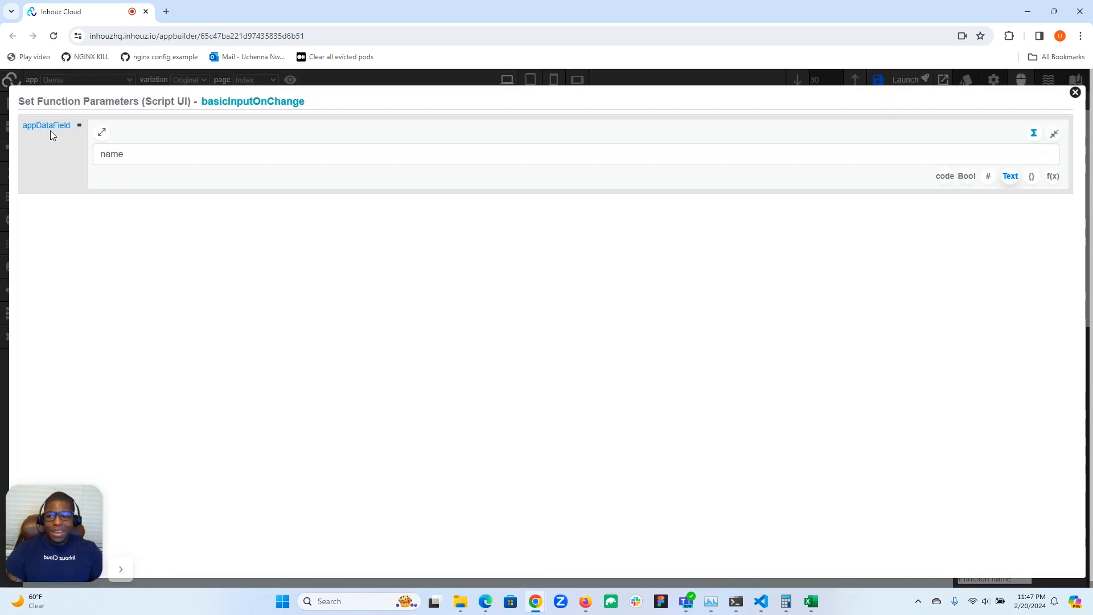
left_click(1076, 92)
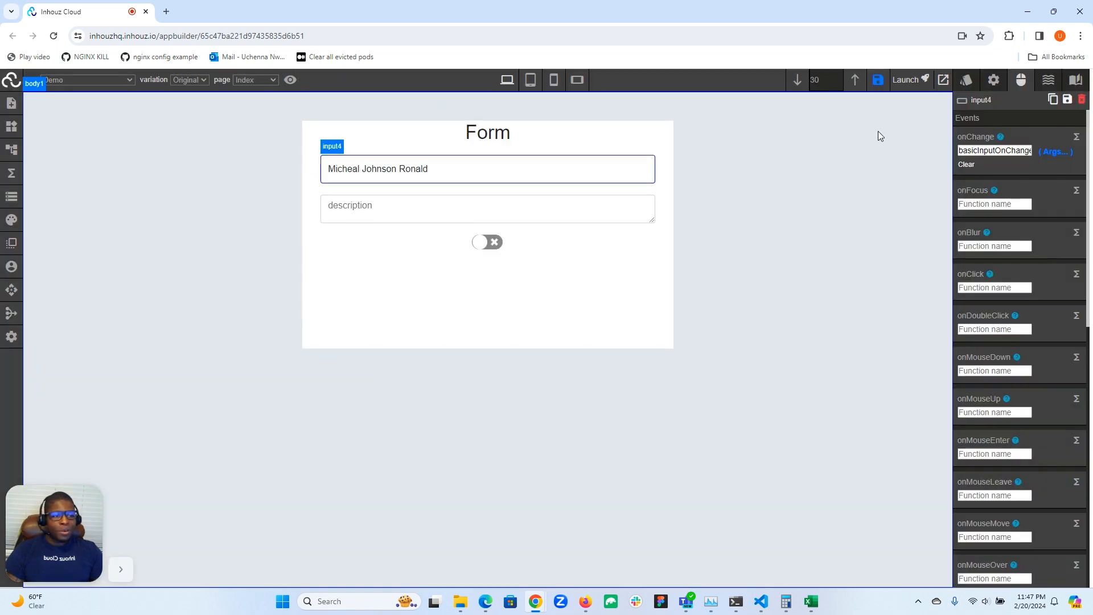
left_click(492, 247)
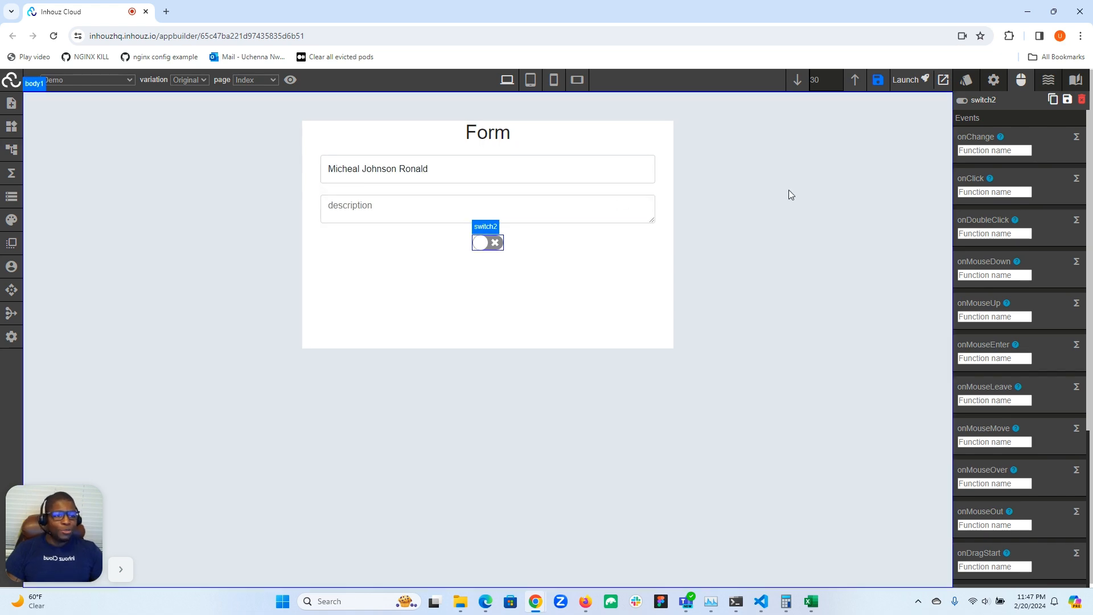
Assign basicInputOnChange to switch2's onChange event.
left_click(976, 151)
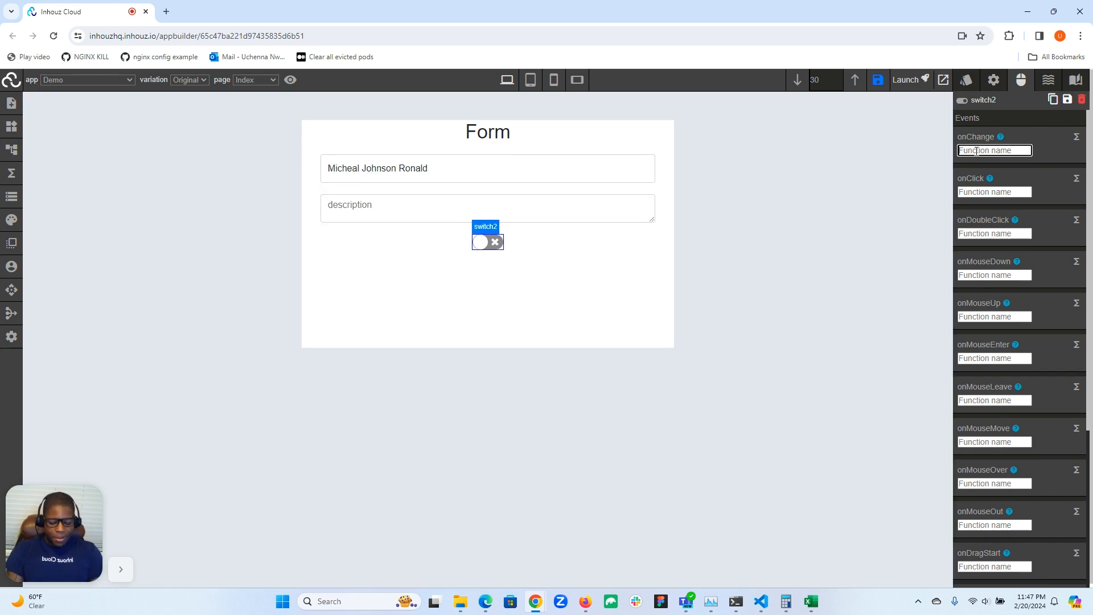
type("basic")
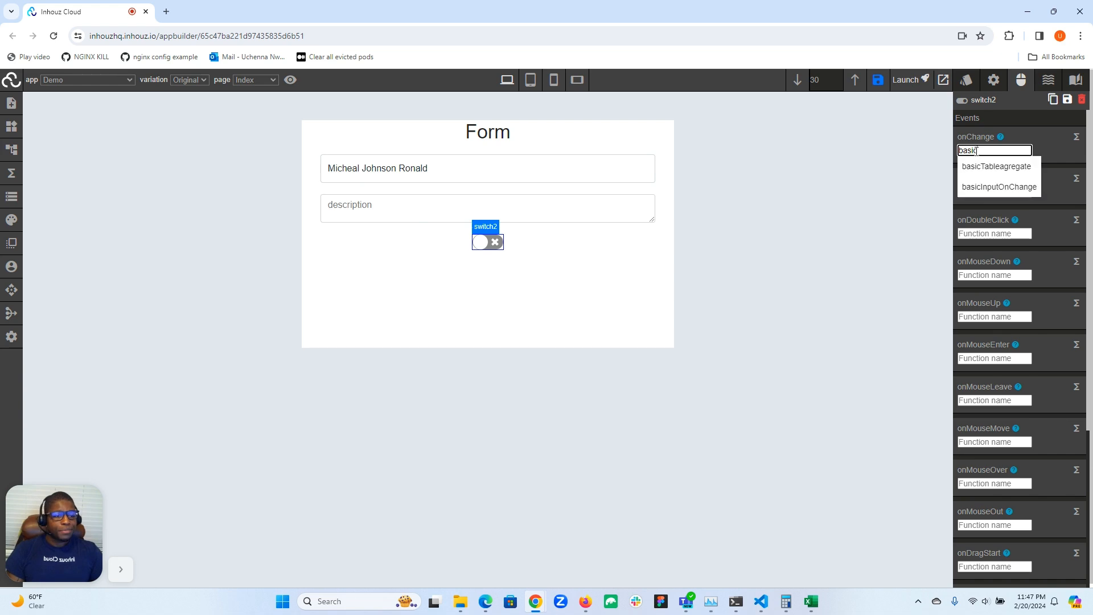
left_click(983, 183)
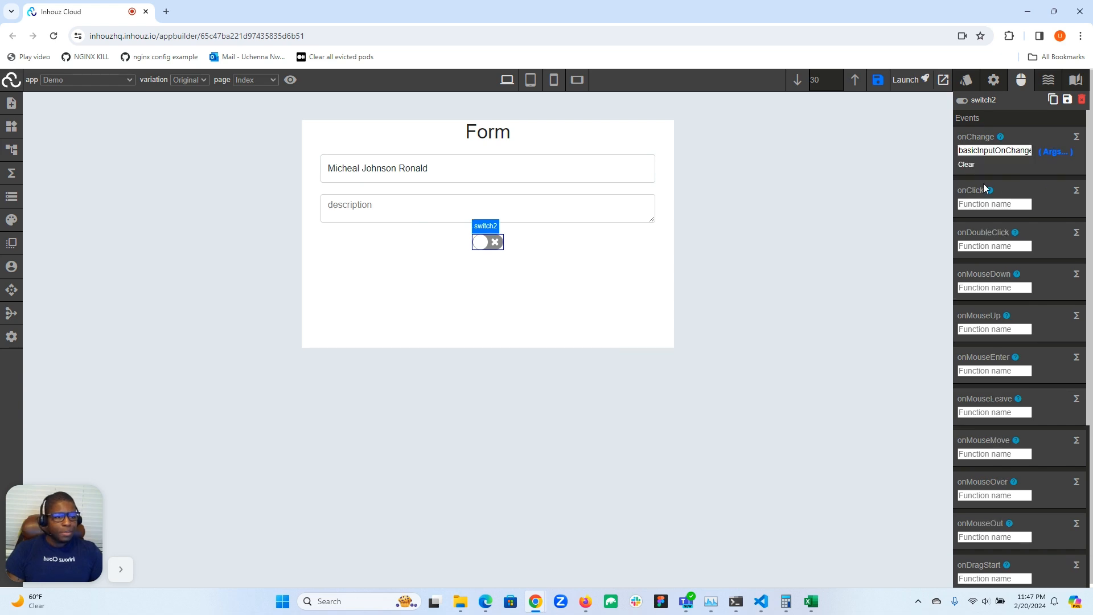
Set the basicInputOnChange appDataField parameter to isCitizen.
left_click(1053, 152)
left_click(115, 135)
left_click(113, 159)
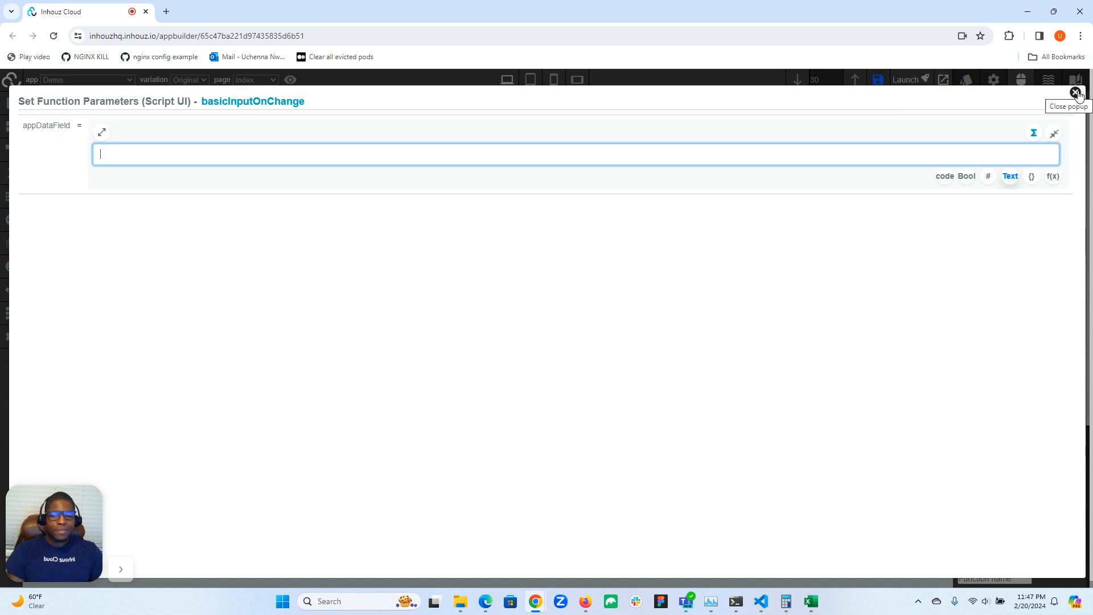
left_click(589, 154)
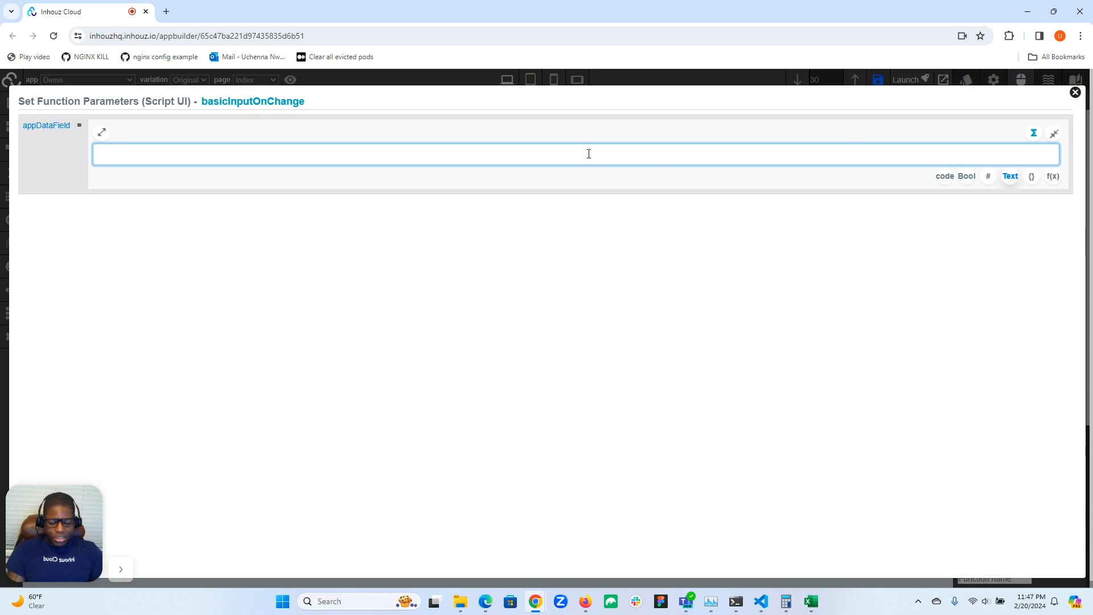
type("is")
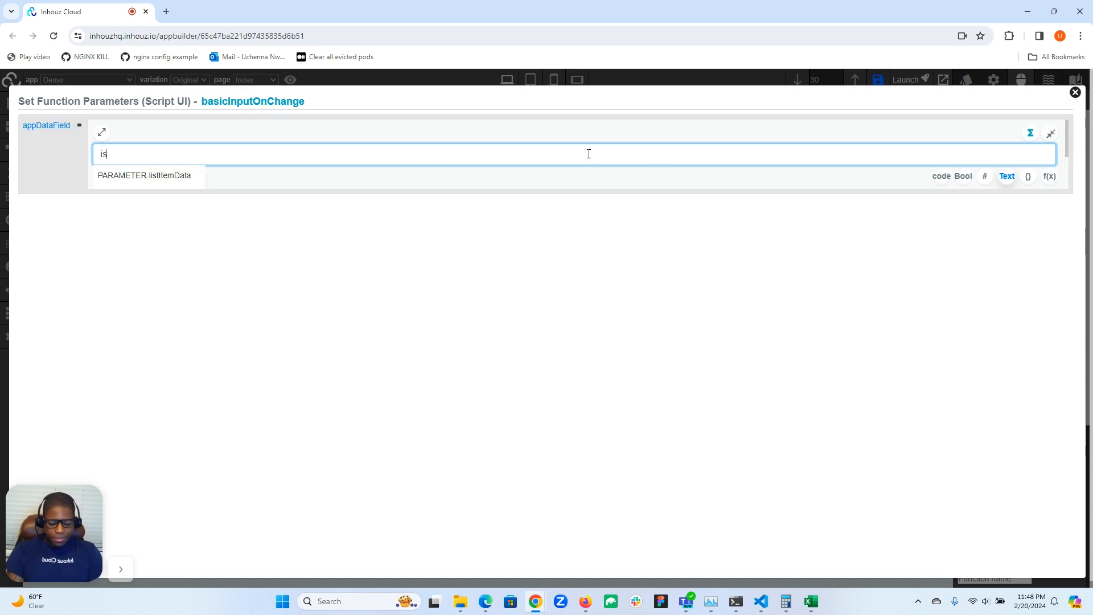
type("Citizen")
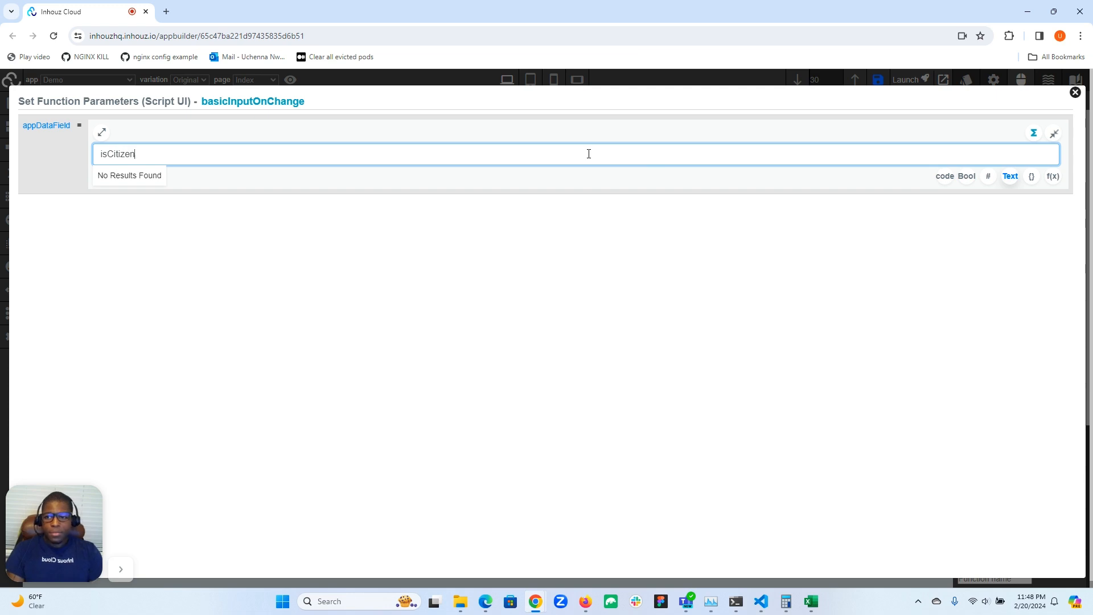
left_click(1075, 92)
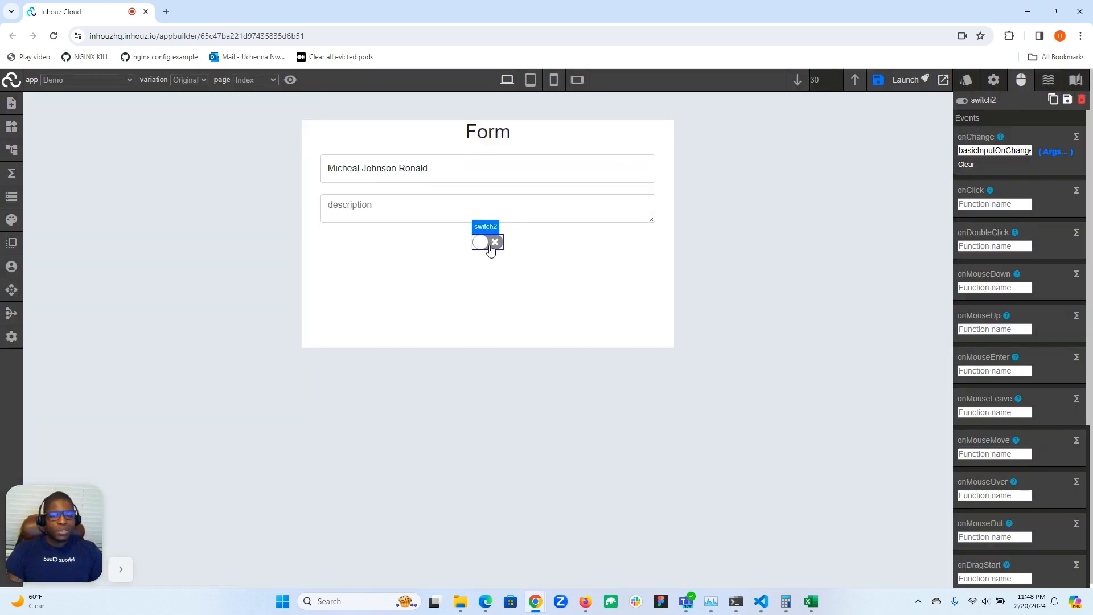
left_click(12, 174)
left_click(172, 228)
left_click(397, 245)
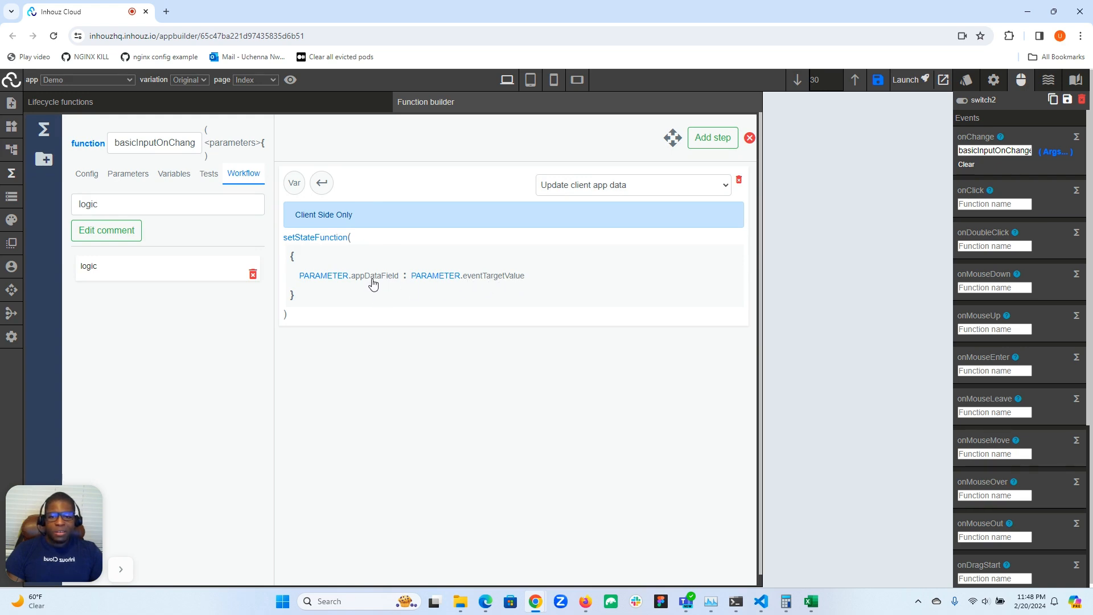
left_click(122, 177)
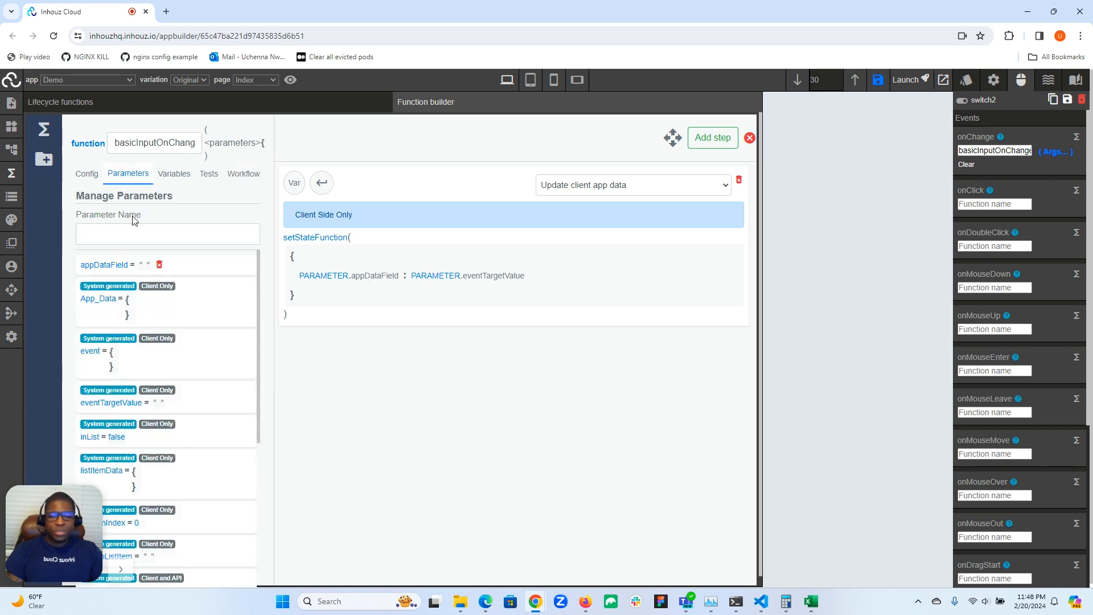
left_click(11, 173)
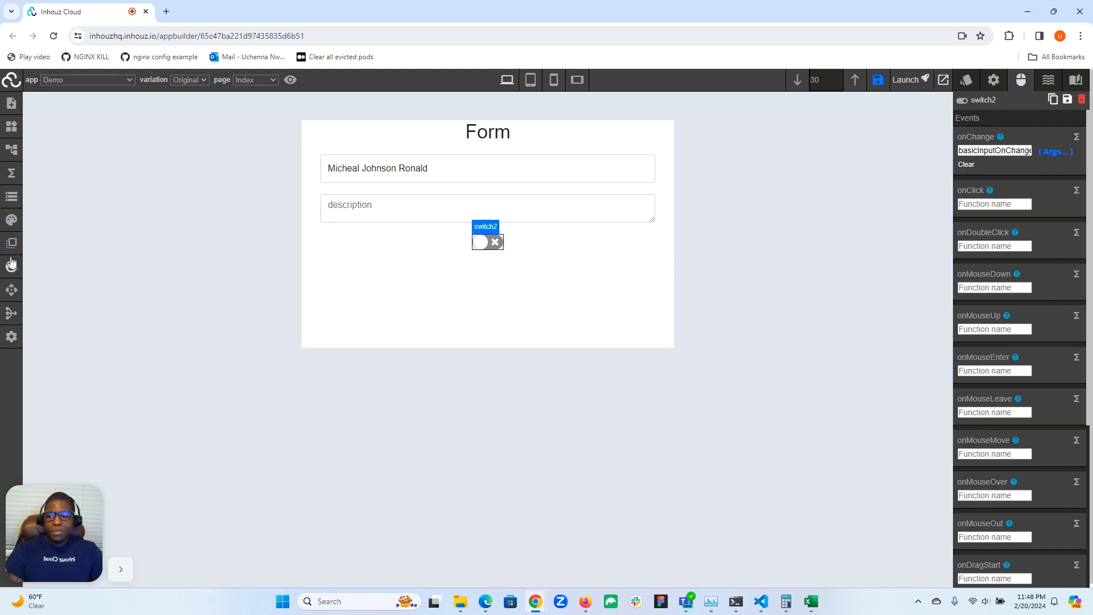
Review the live app data JSON, then return to switch2's attributes showing appDataField isCitizen.
left_click(12, 196)
left_click_drag(40, 518, 121, 323)
scroll(231, 401, "down", 10)
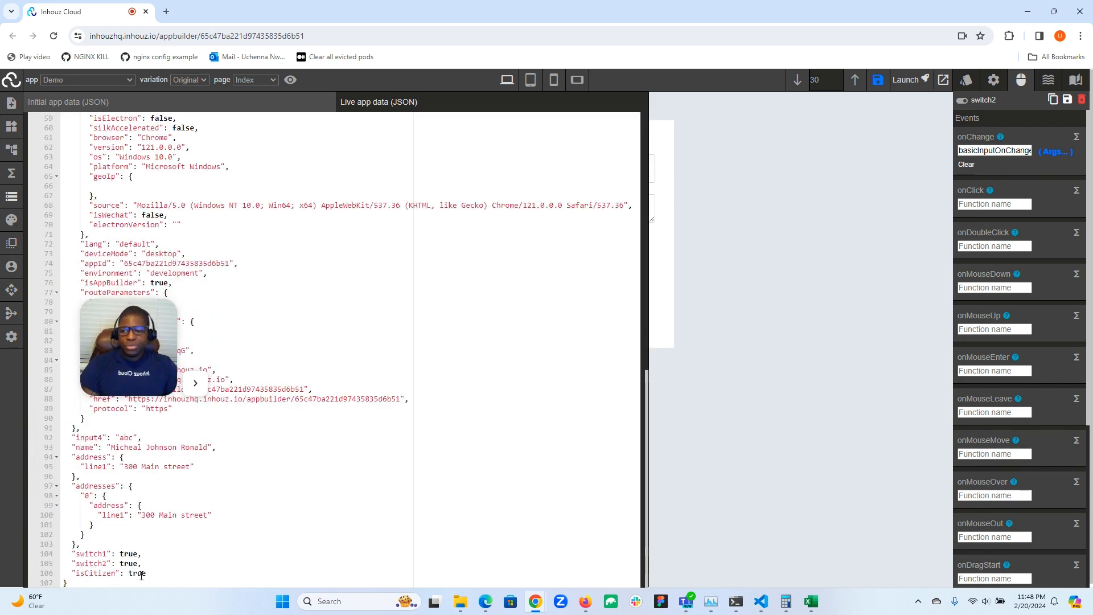
left_click(12, 198)
left_click_drag(86, 348, 1, 483)
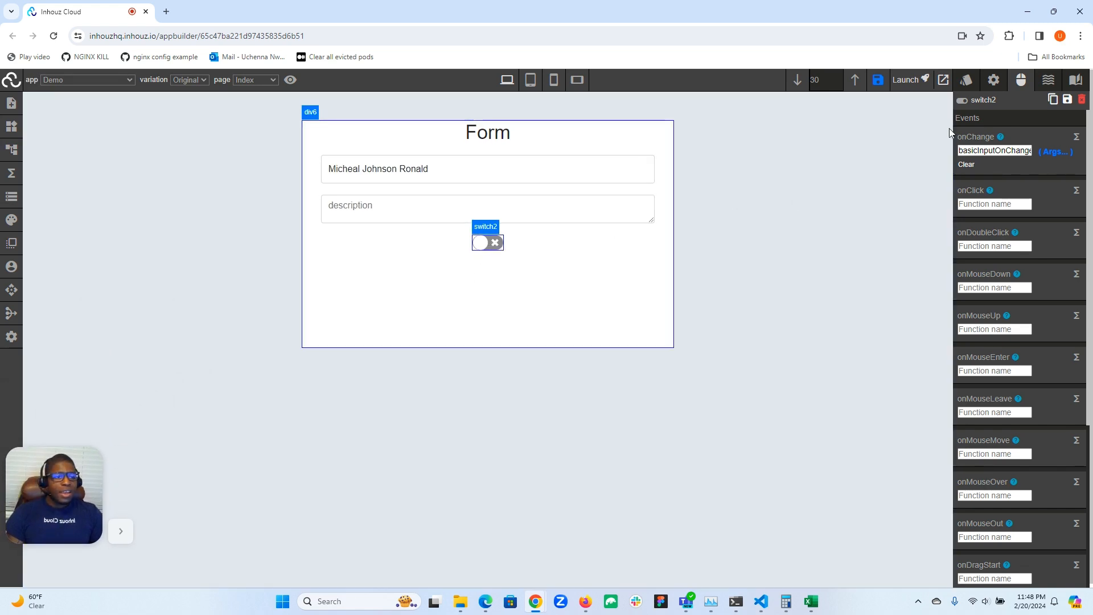
left_click(994, 80)
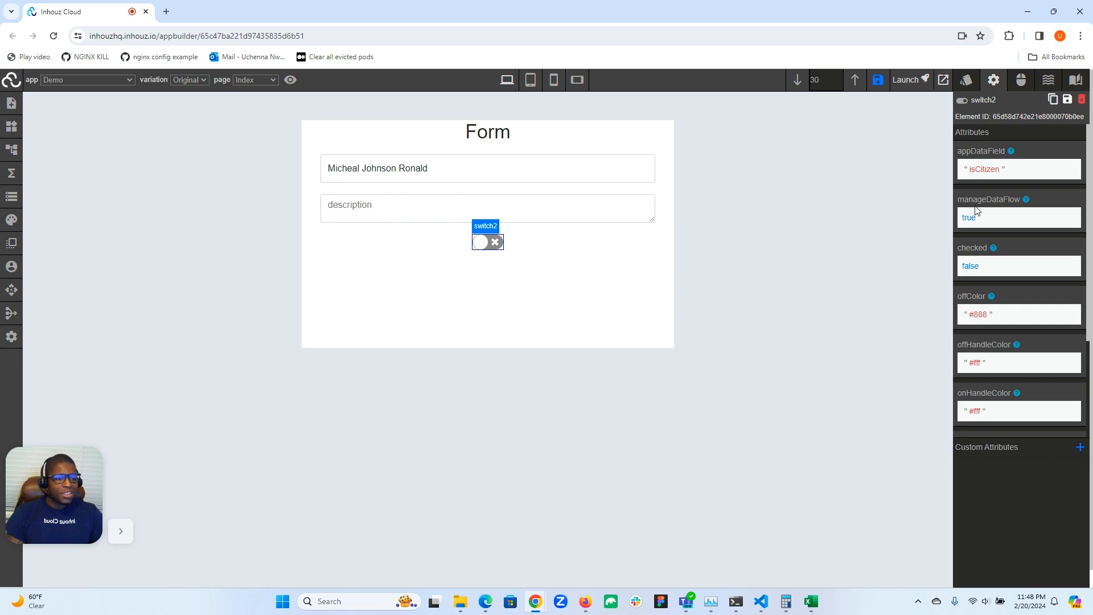
Set switch2's checked attribute to the code expression PARAMETER.App_Data.isCitizen.
left_click(970, 265)
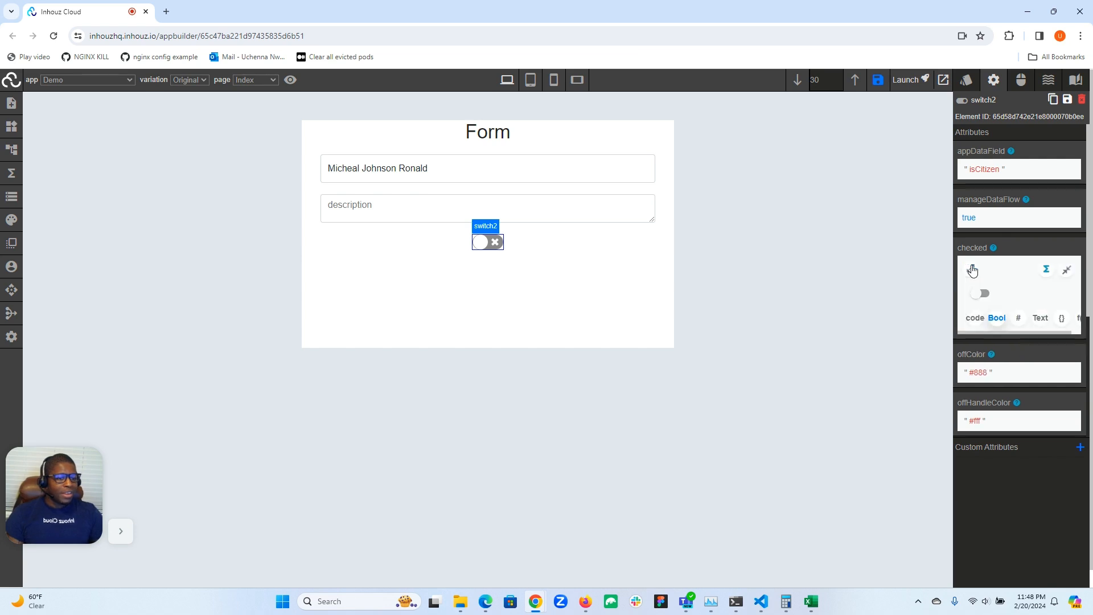
left_click(975, 318)
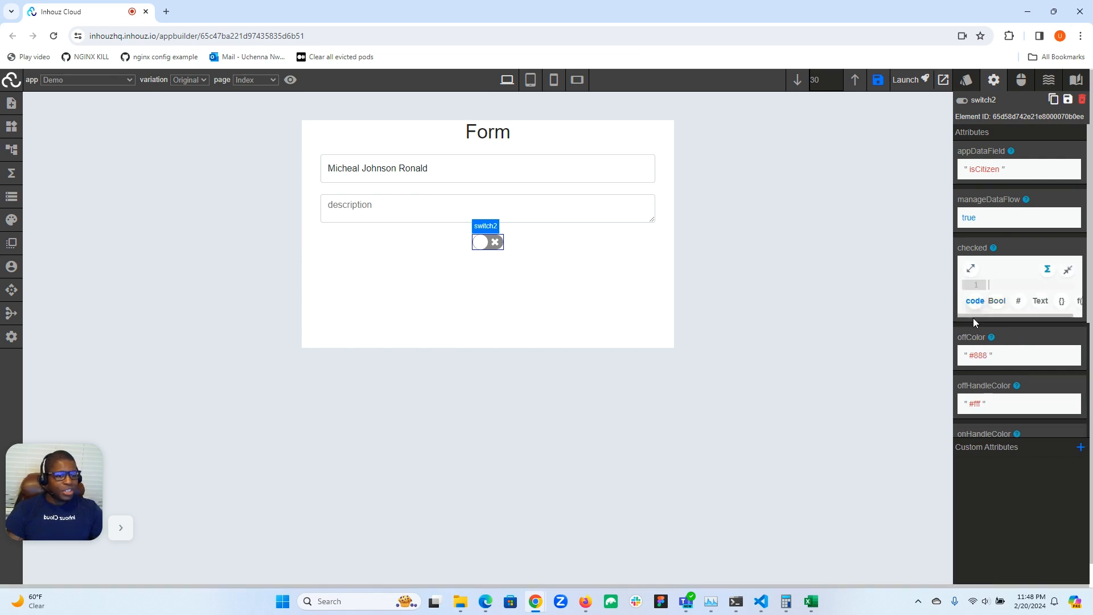
left_click(972, 268)
left_click(600, 110)
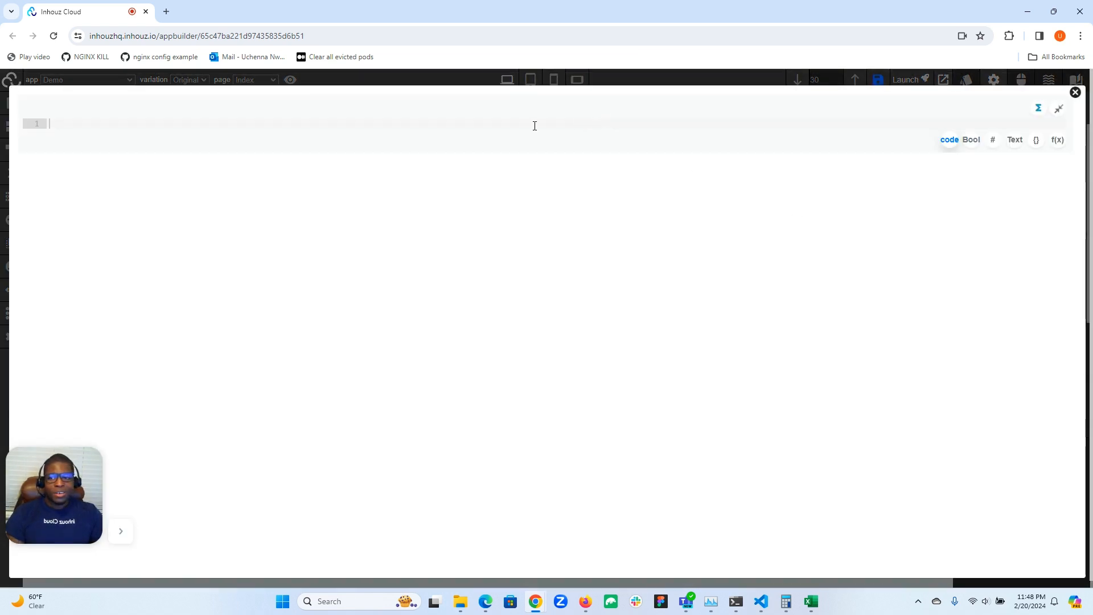
left_click(525, 123)
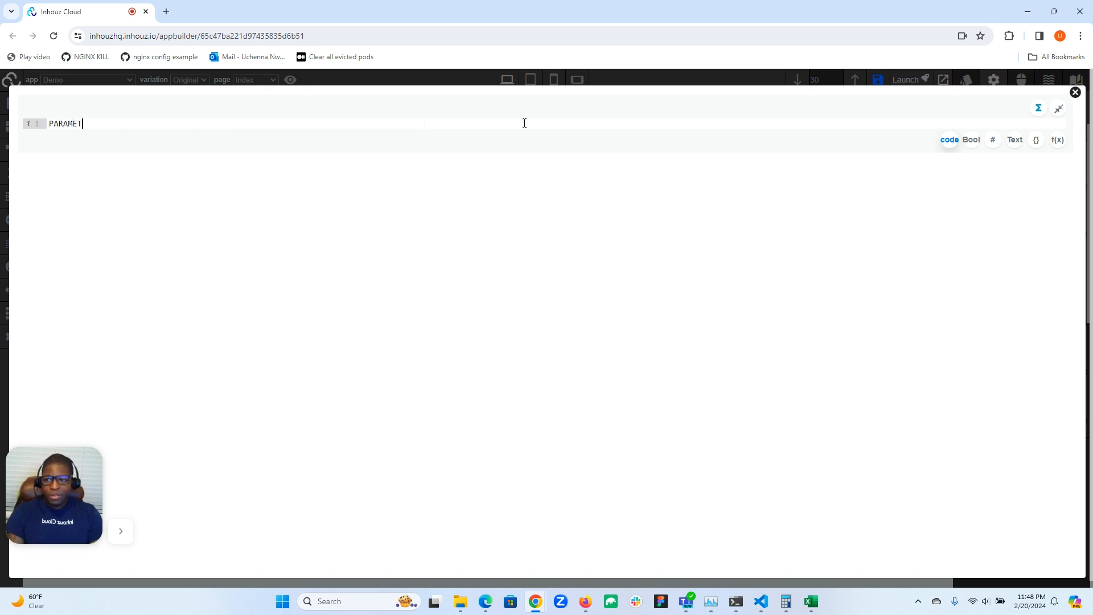
type("PARAMETER.App")
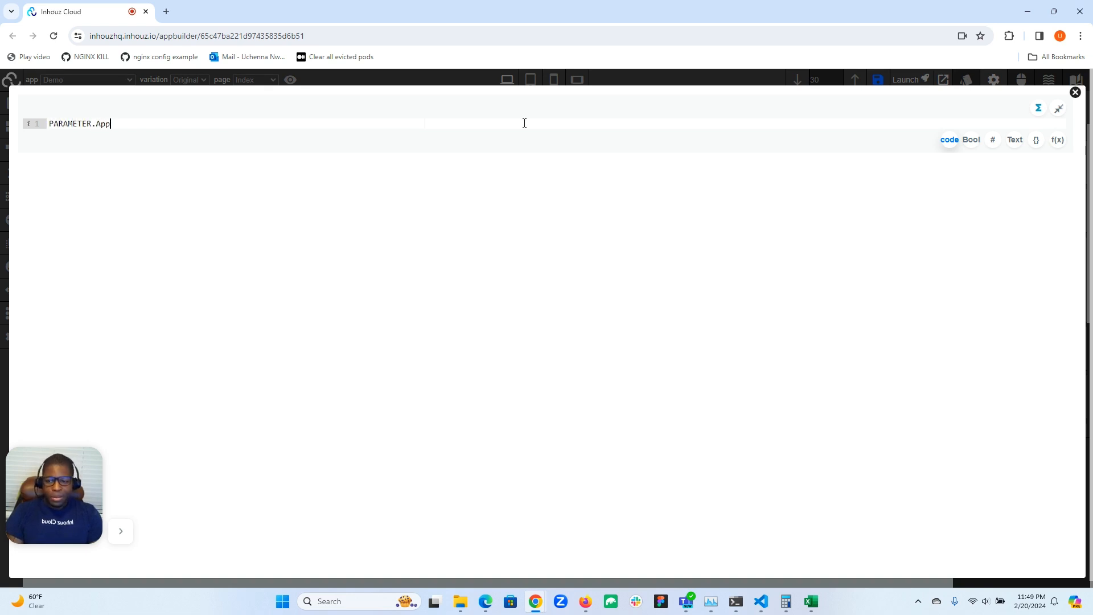
type("_Data")
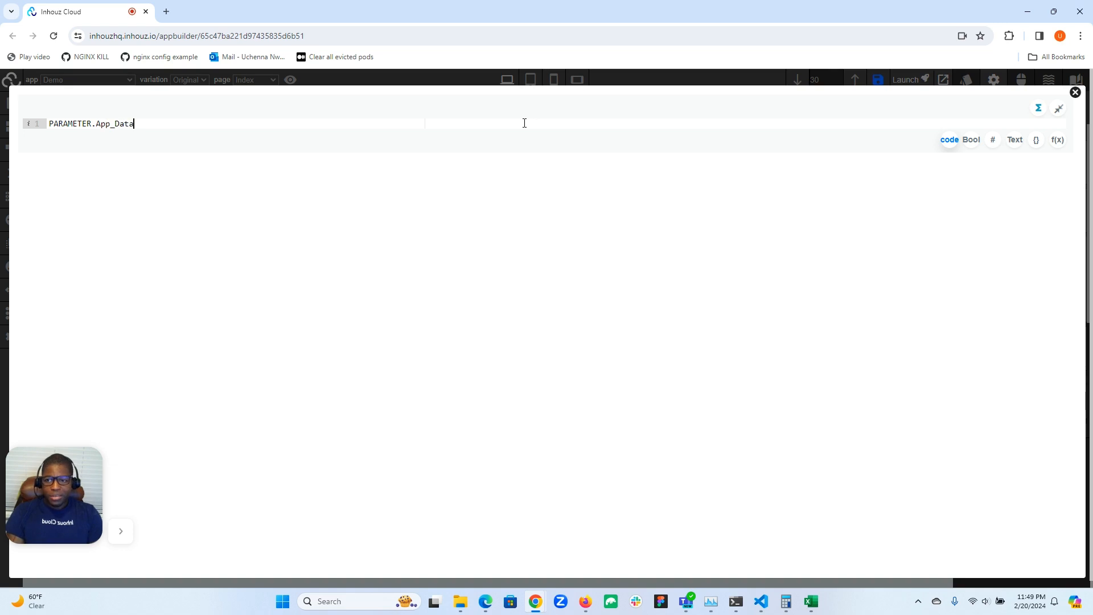
type(".isCitizen")
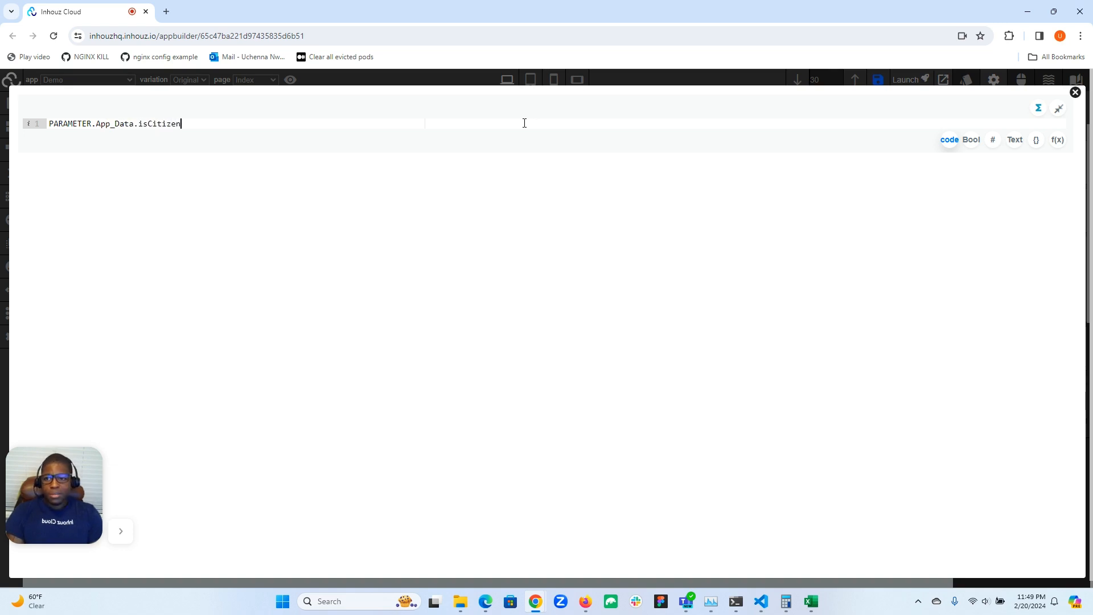
left_click(1075, 92)
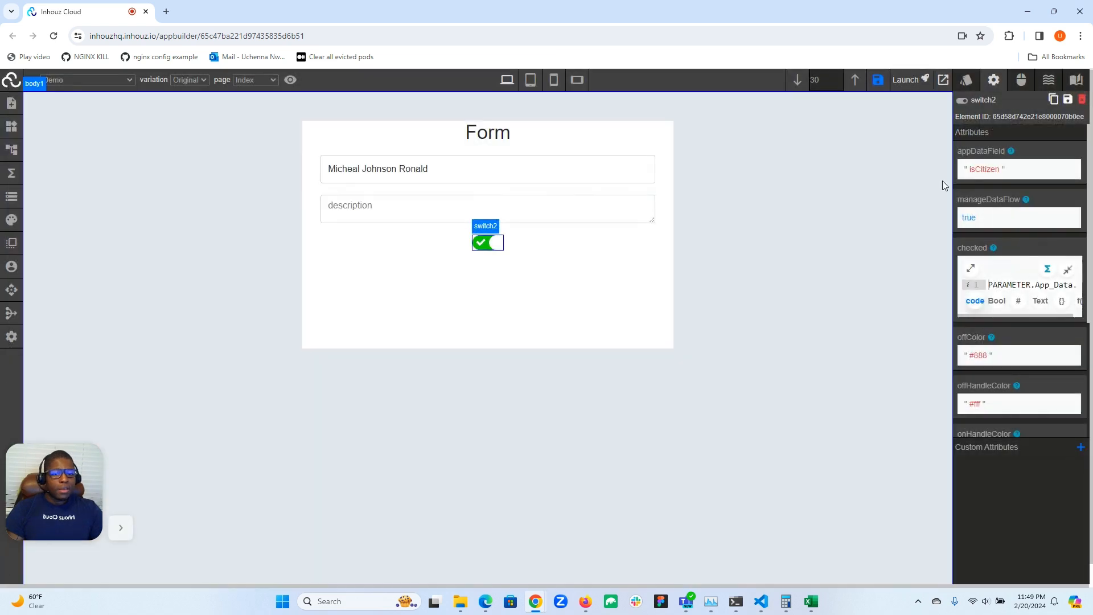
Flip the isCitizen toggle to test it, then compare switch2's Style and Attributes panels.
left_click(478, 245)
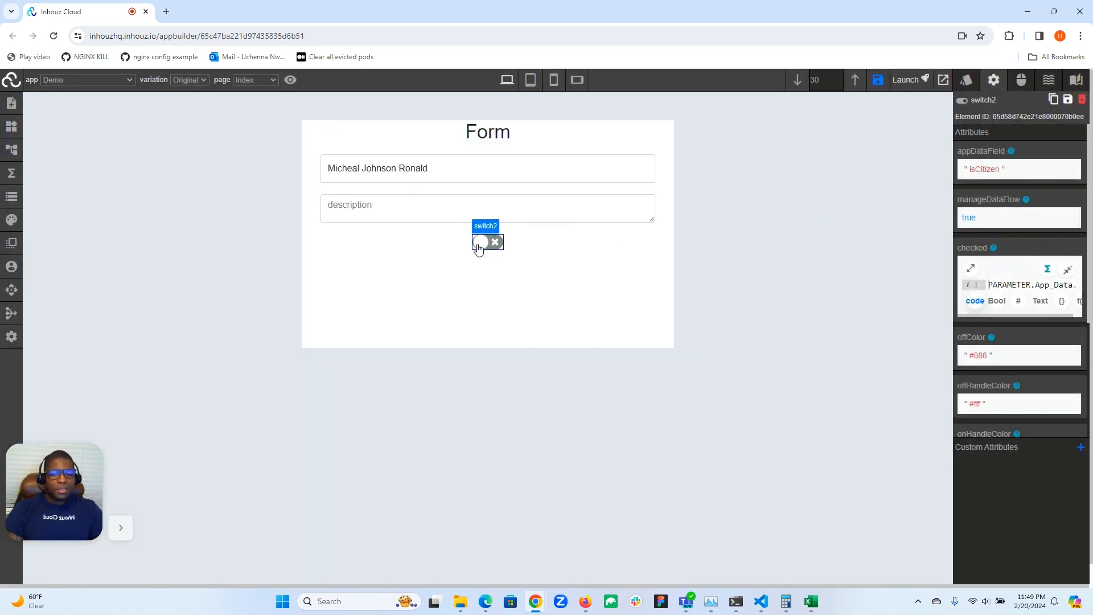
left_click(480, 246)
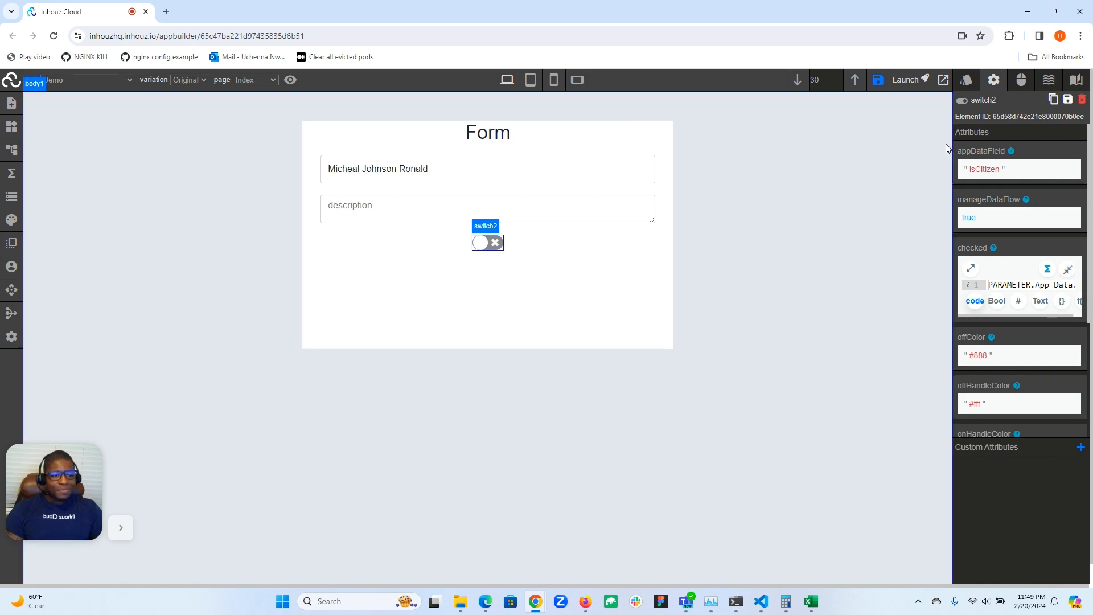
left_click(966, 80)
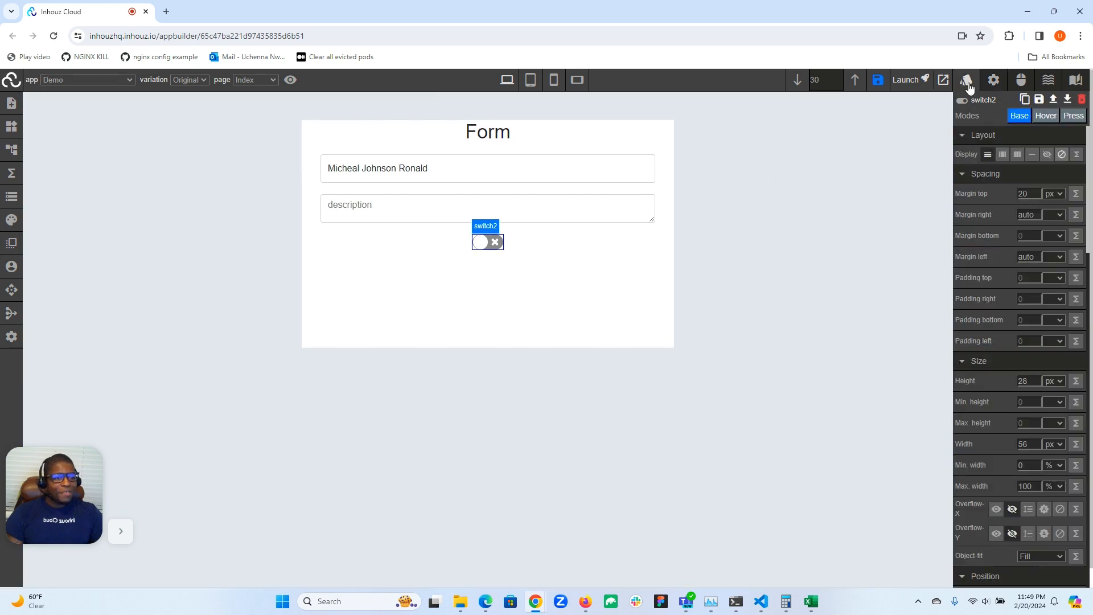
left_click(995, 81)
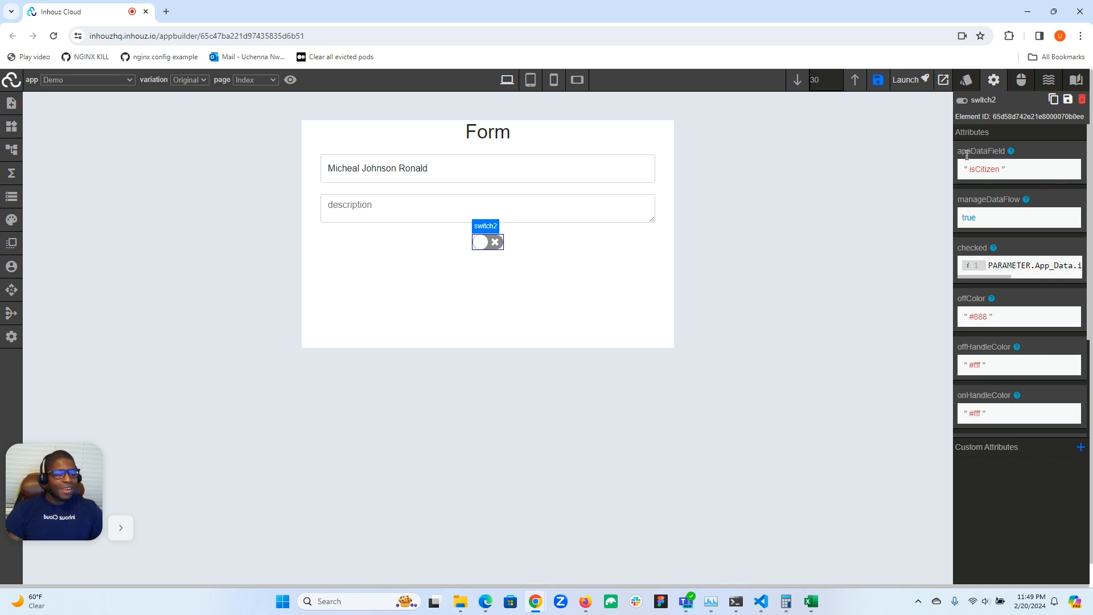
left_click(967, 81)
left_click(968, 84)
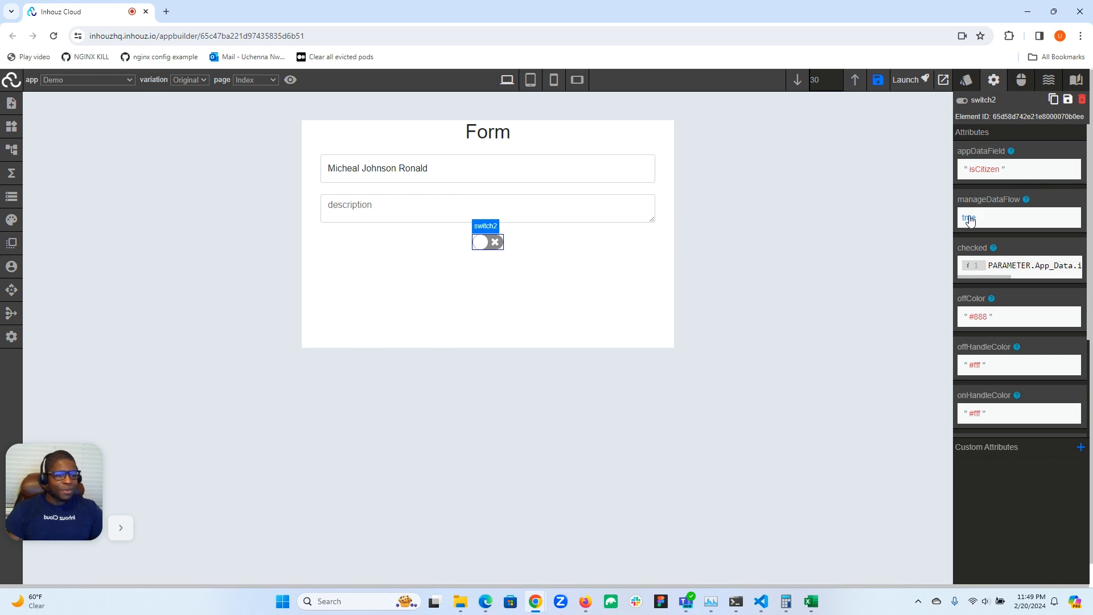
Review switch2's onChange handler in Events and its attributes with the checked expression.
left_click(1017, 84)
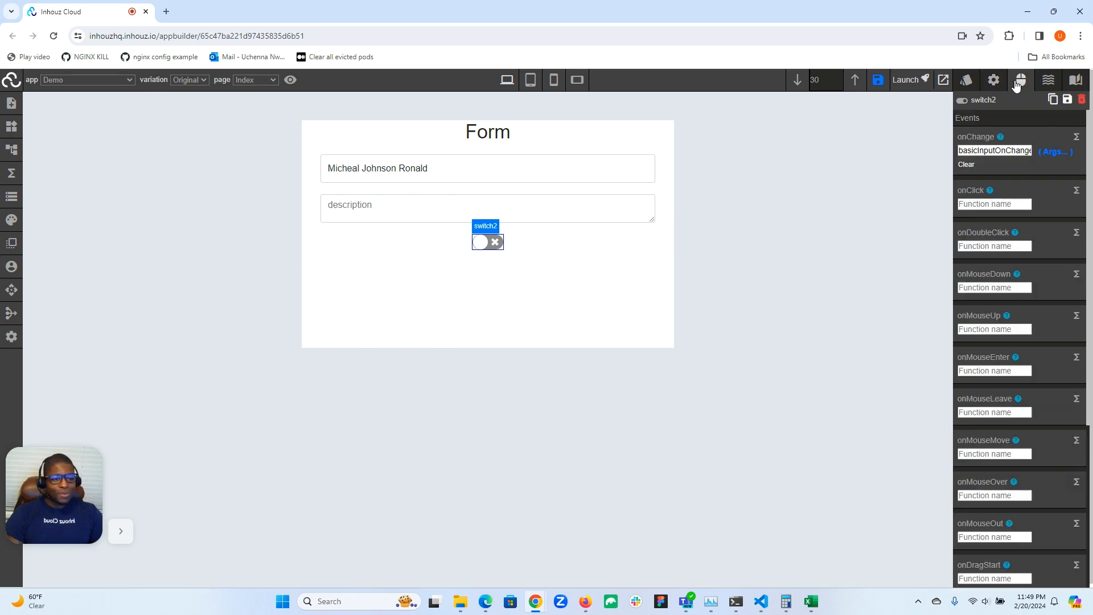
left_click(992, 84)
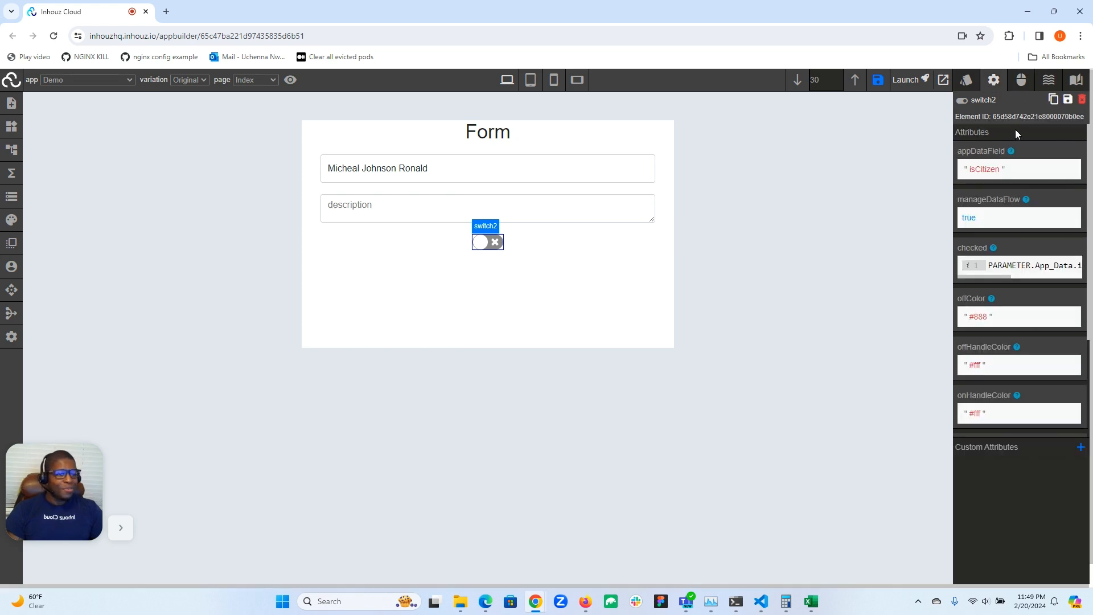
left_click(1021, 81)
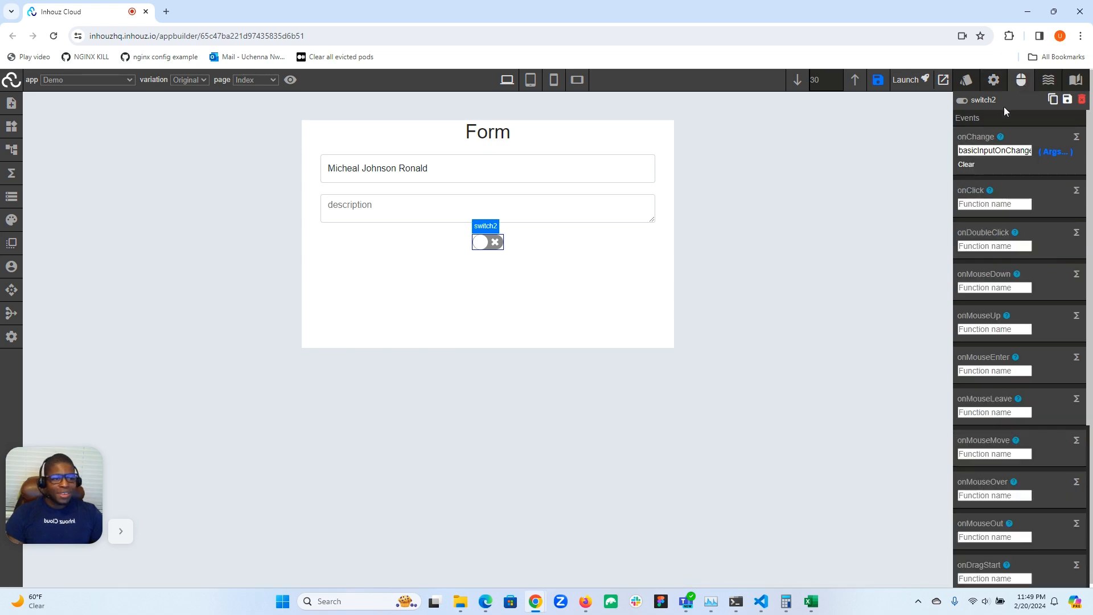
left_click(993, 80)
mouse_move(997, 278)
left_mouse_down()
mouse_move(1033, 280)
mouse_move(989, 284)
left_mouse_up()
scroll(986, 278, "down", 3)
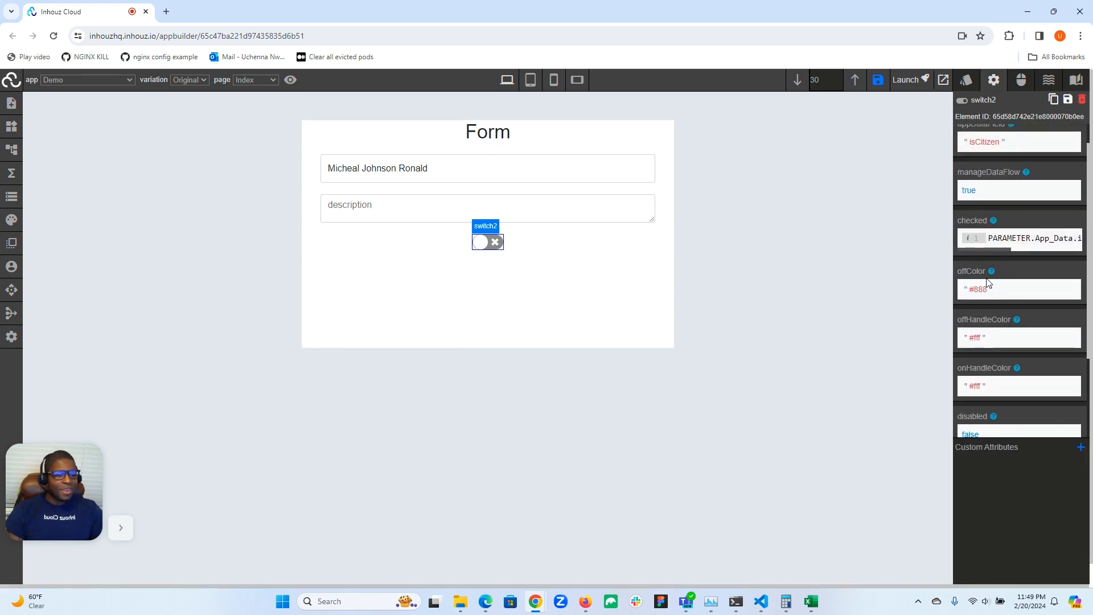
scroll(987, 279, "up", 3)
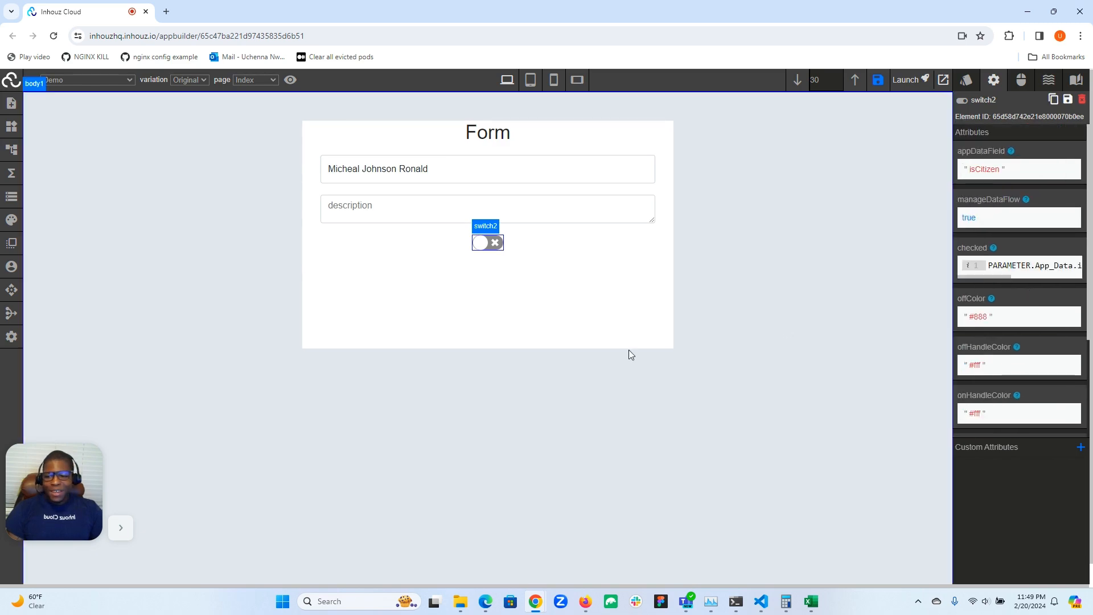